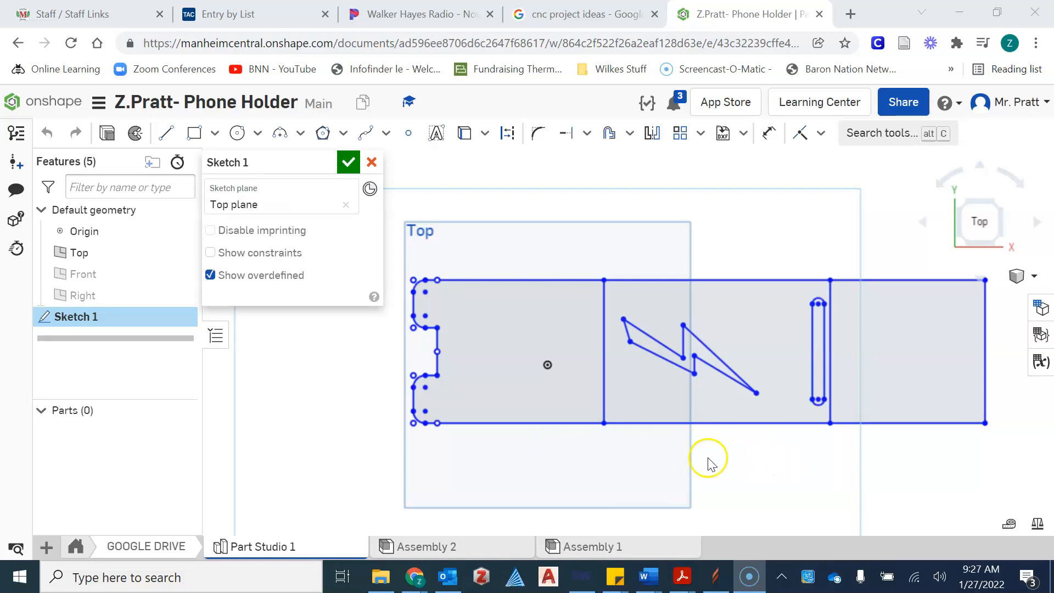
# Step: Finish editing the phone holder sketch on the Top plane
pyautogui.click(348, 163)
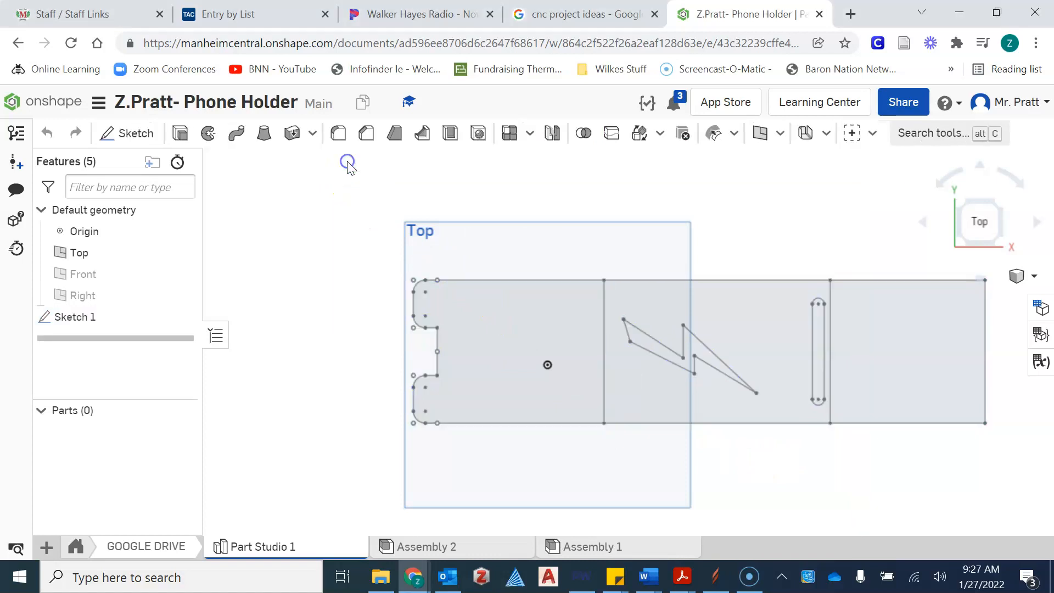
pyautogui.moveTo(765, 278)
pyautogui.mouseDown(button='middle')
pyautogui.moveTo(452, 286)
pyautogui.moveTo(565, 214)
pyautogui.moveTo(663, 211)
pyautogui.mouseUp(button='middle')
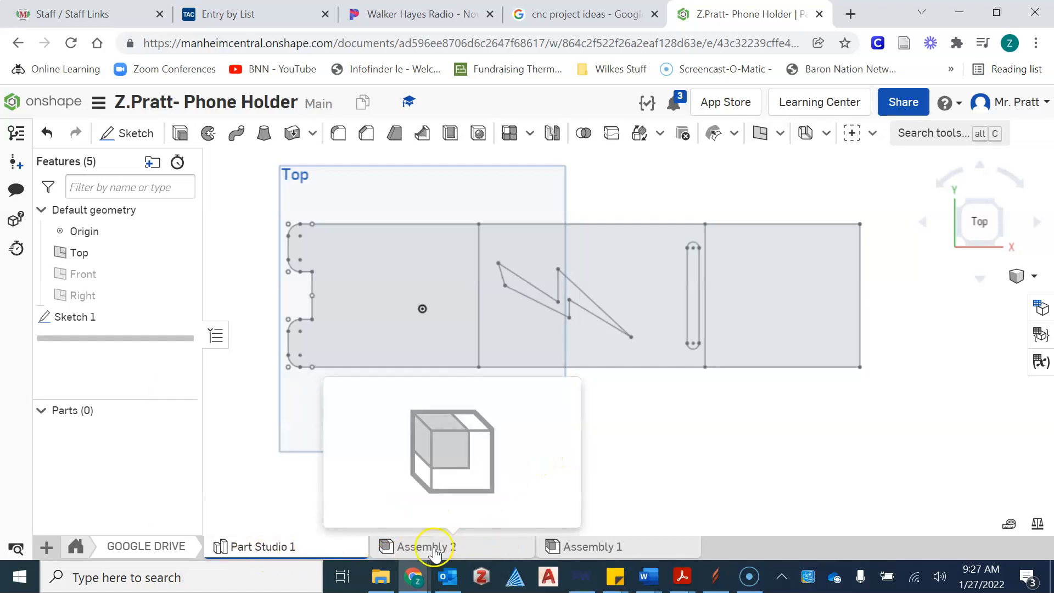
pyautogui.moveTo(304, 546)
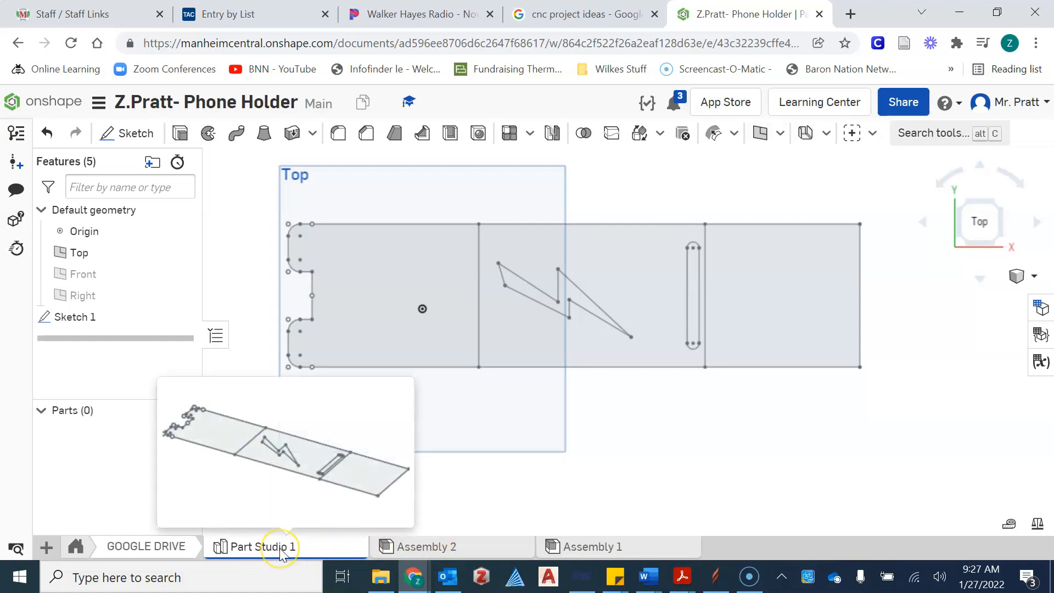
# Step: Create a new drawing from the ANSI_B_INCH.dwt template with no views
pyautogui.click(44, 546)
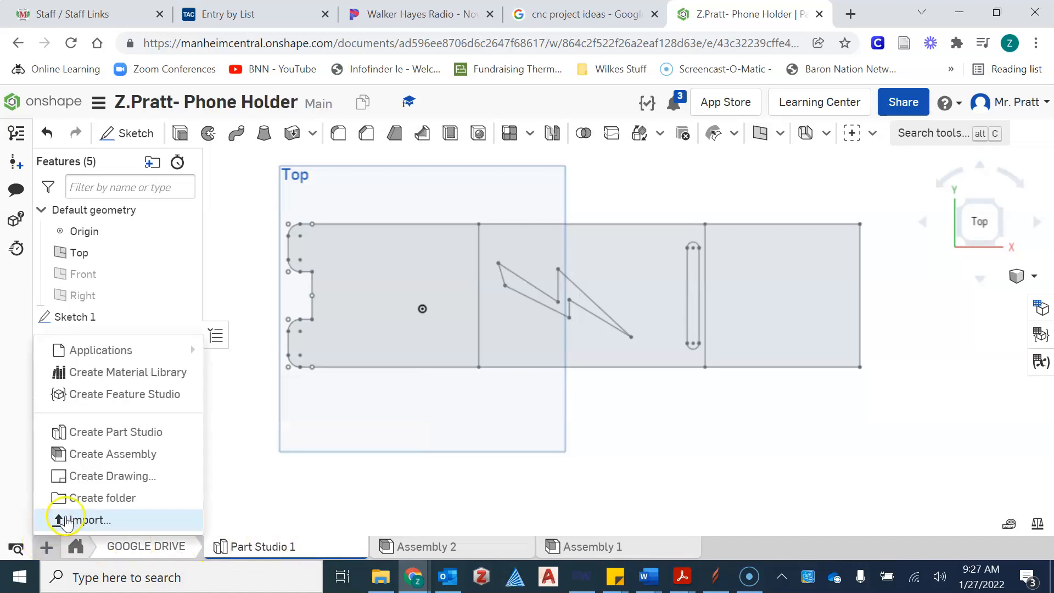
pyautogui.click(102, 479)
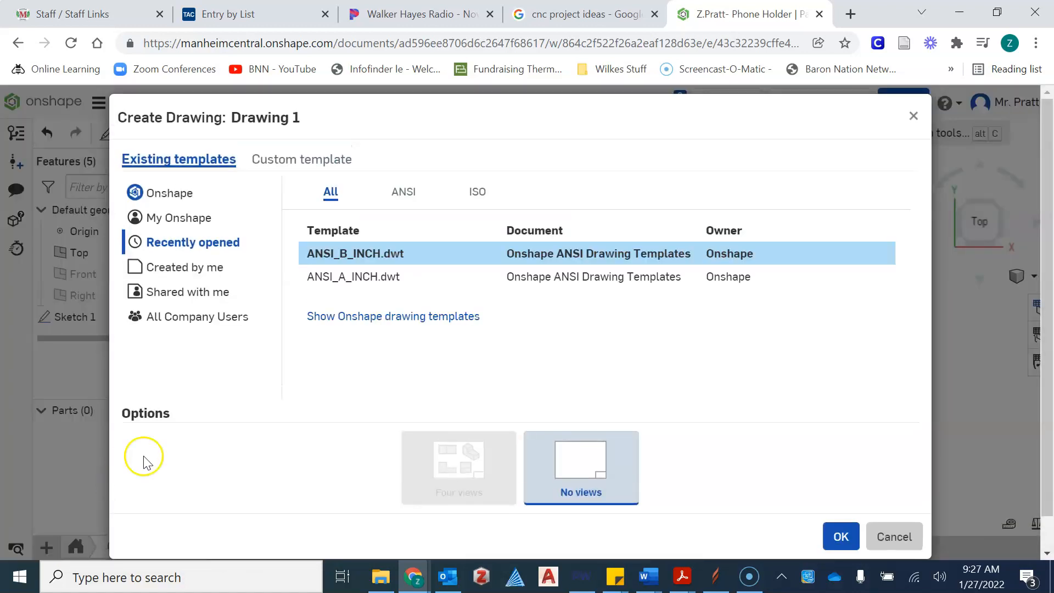
pyautogui.click(426, 260)
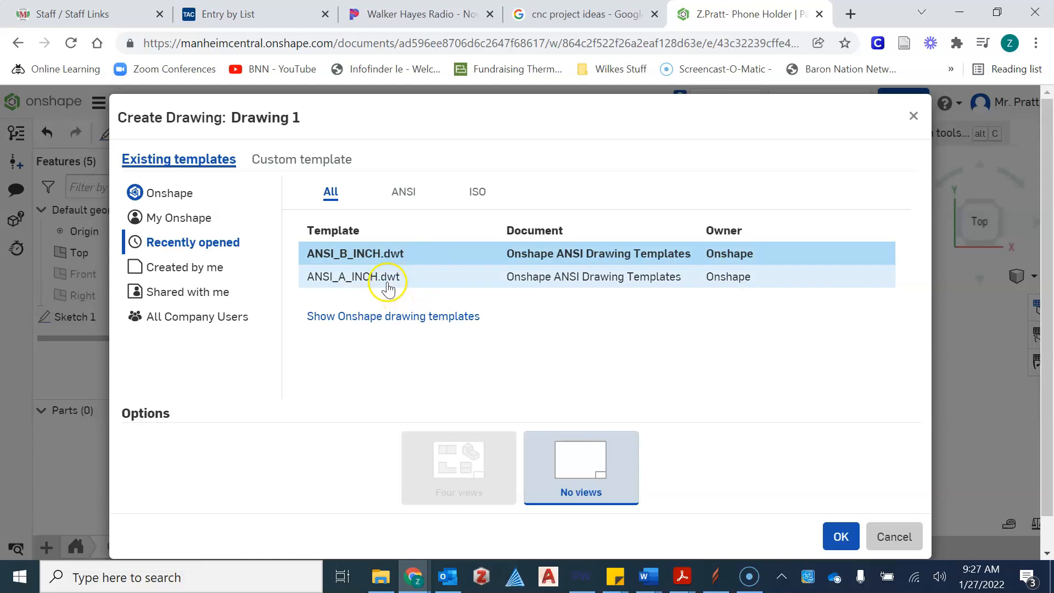
pyautogui.click(388, 257)
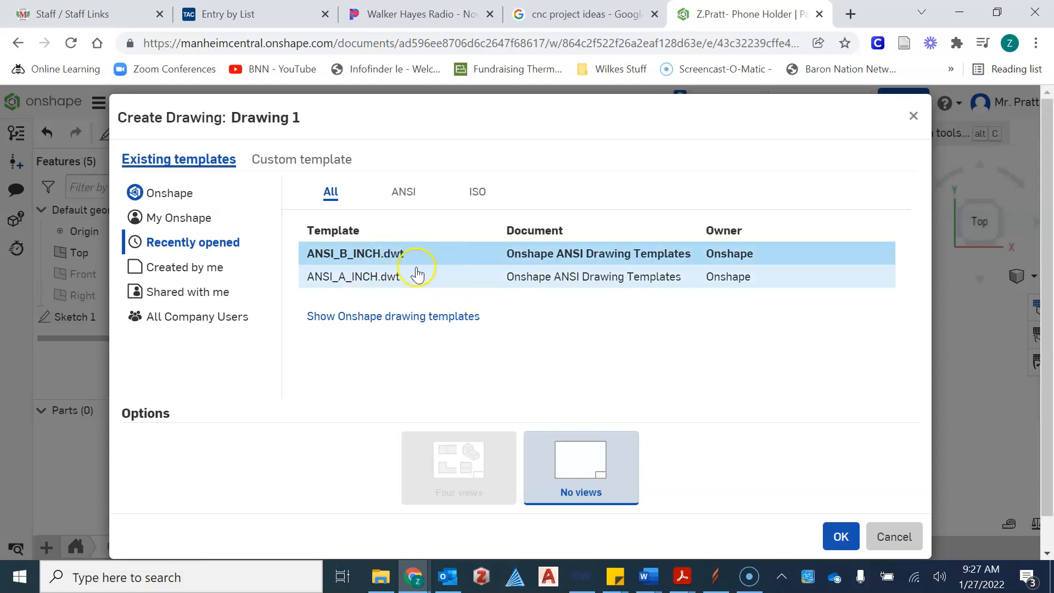
pyautogui.click(843, 538)
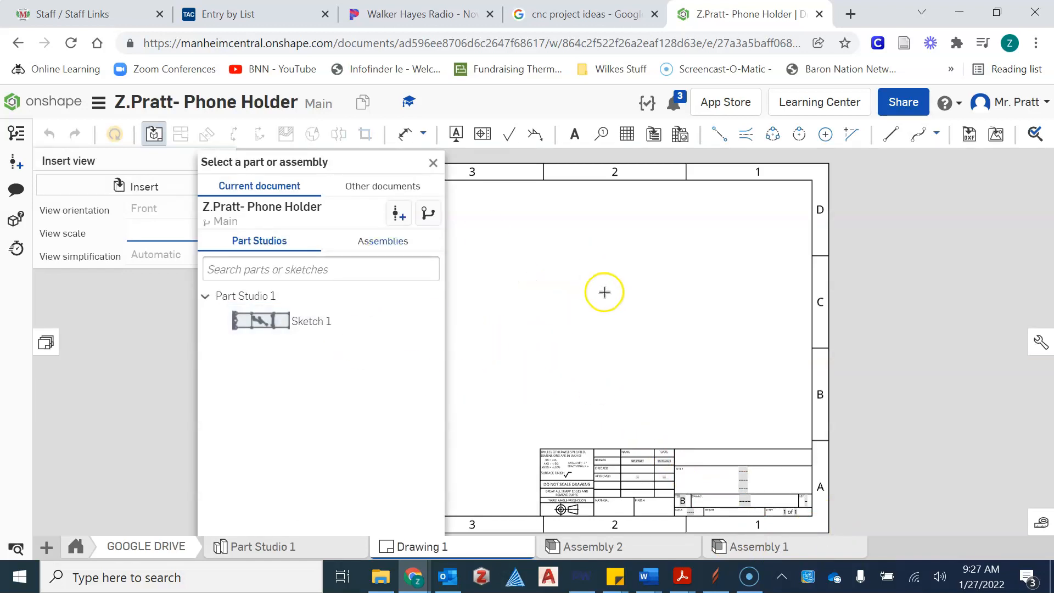
# Step: Insert Sketch 1 from Part Studio 1 as a 1:1 scale view, placed above the title block on the sheet
pyautogui.scroll(3, 651, 489)
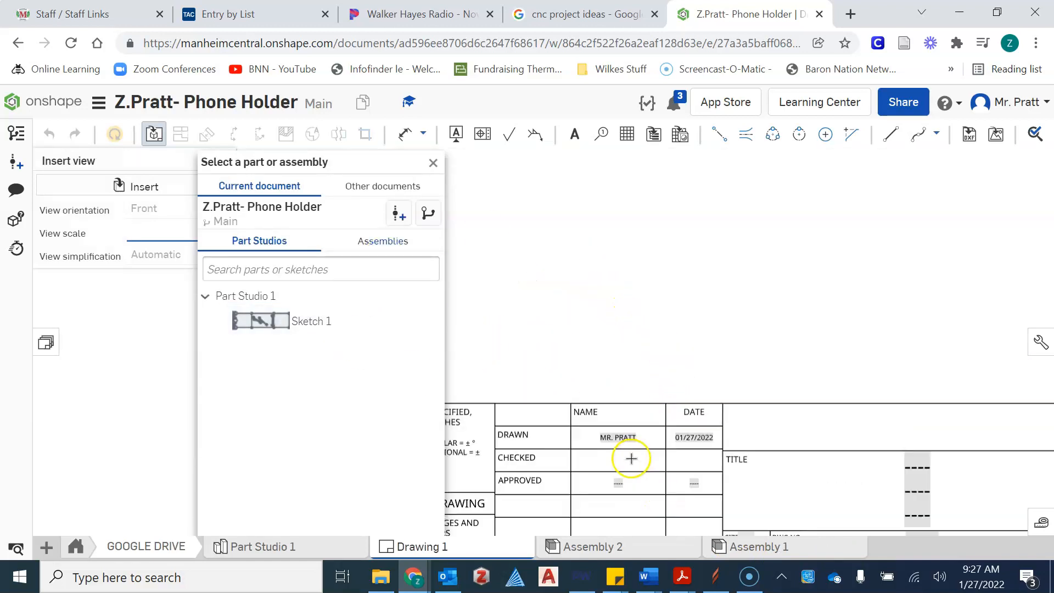
pyautogui.scroll(-3, 678, 388)
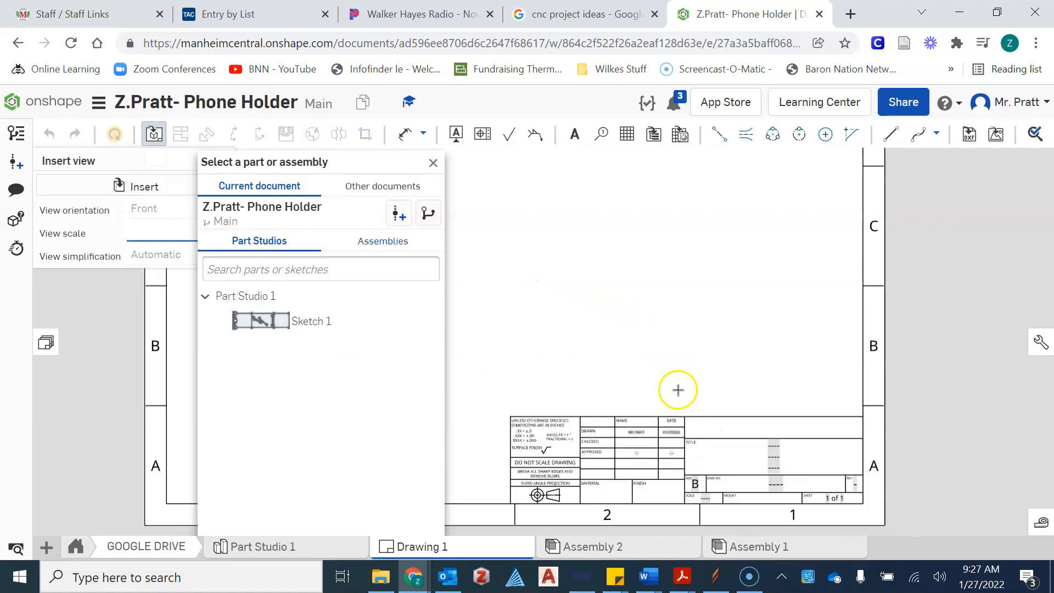
pyautogui.moveTo(636, 336)
pyautogui.mouseDown(button='middle')
pyautogui.moveTo(644, 358)
pyautogui.moveTo(669, 365)
pyautogui.mouseUp(button='middle')
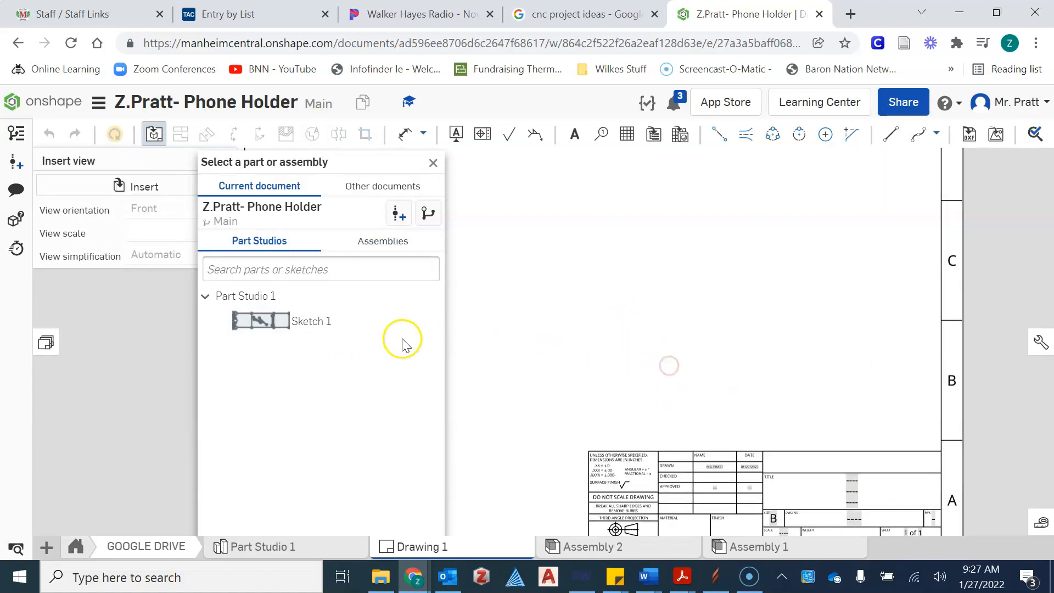
pyautogui.click(265, 324)
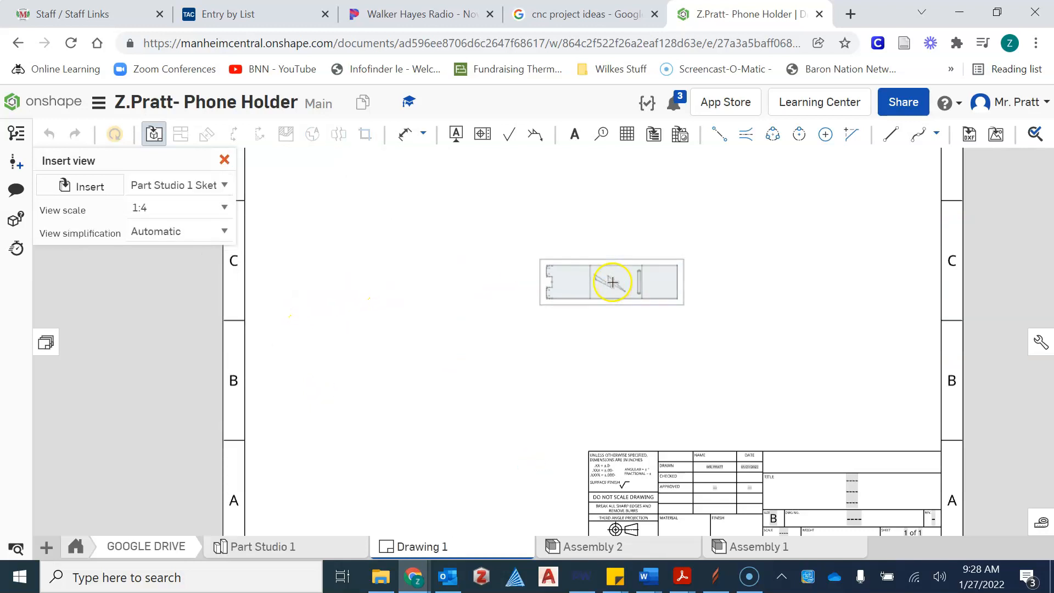
pyautogui.scroll(-2, 549, 261)
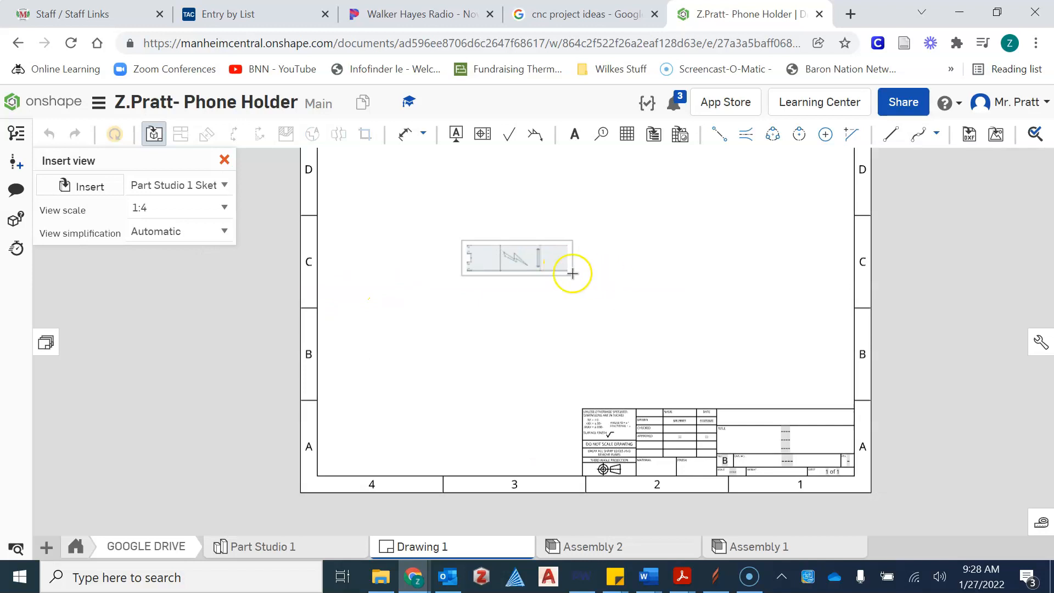
pyautogui.moveTo(585, 273); pyautogui.dragTo(582, 296, button='middle')
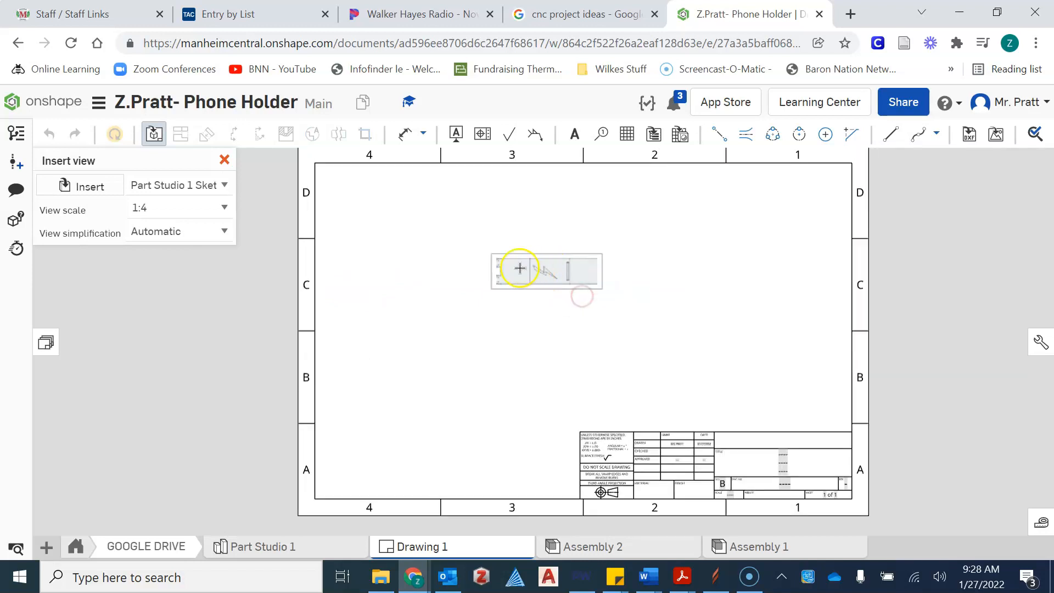
pyautogui.click(224, 209)
pyautogui.scroll(2, 192, 281)
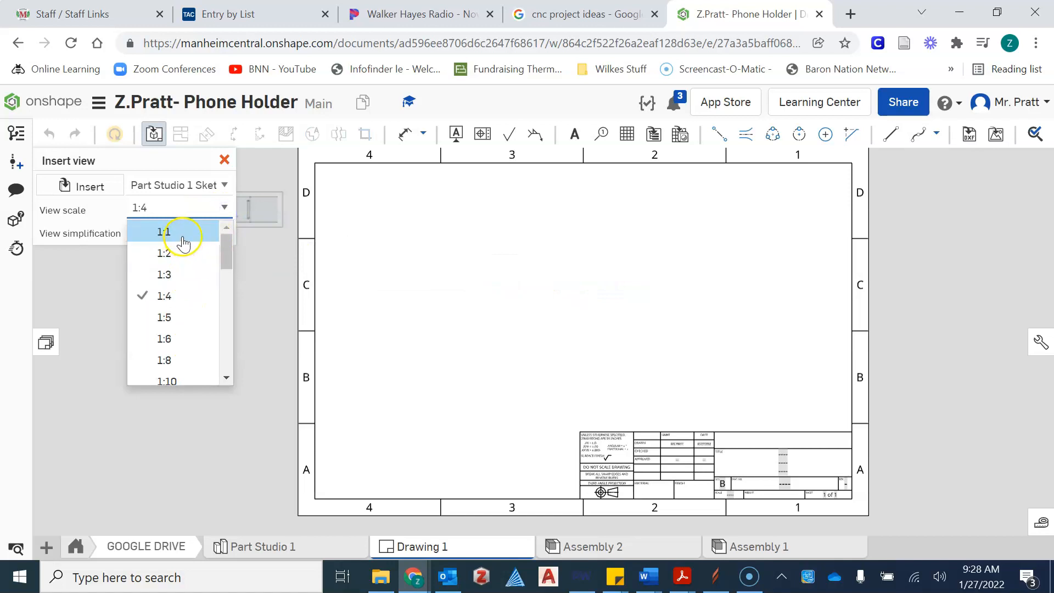
pyautogui.click(183, 243)
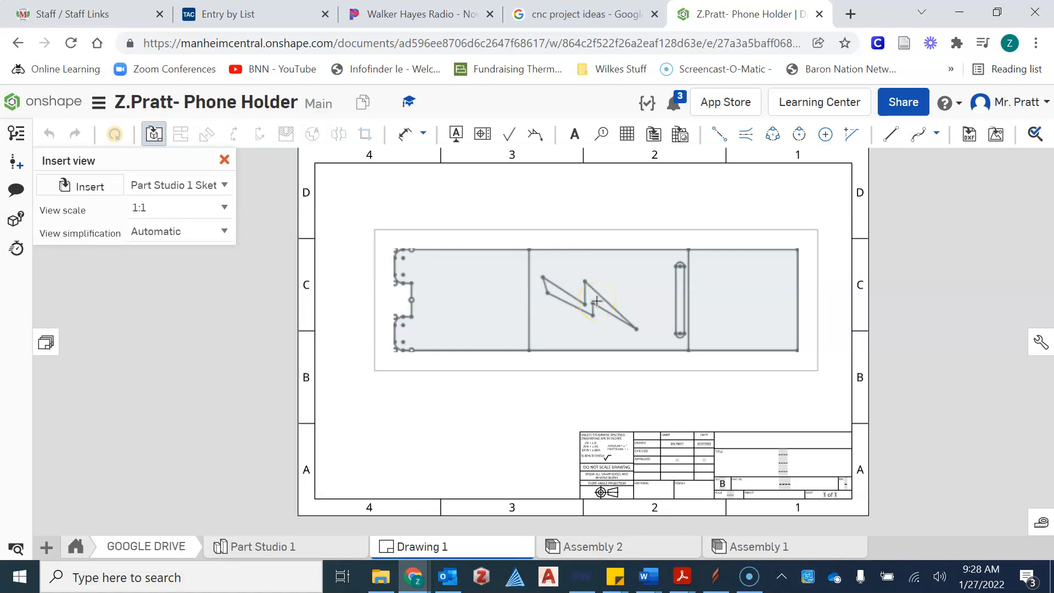
pyautogui.click(597, 300)
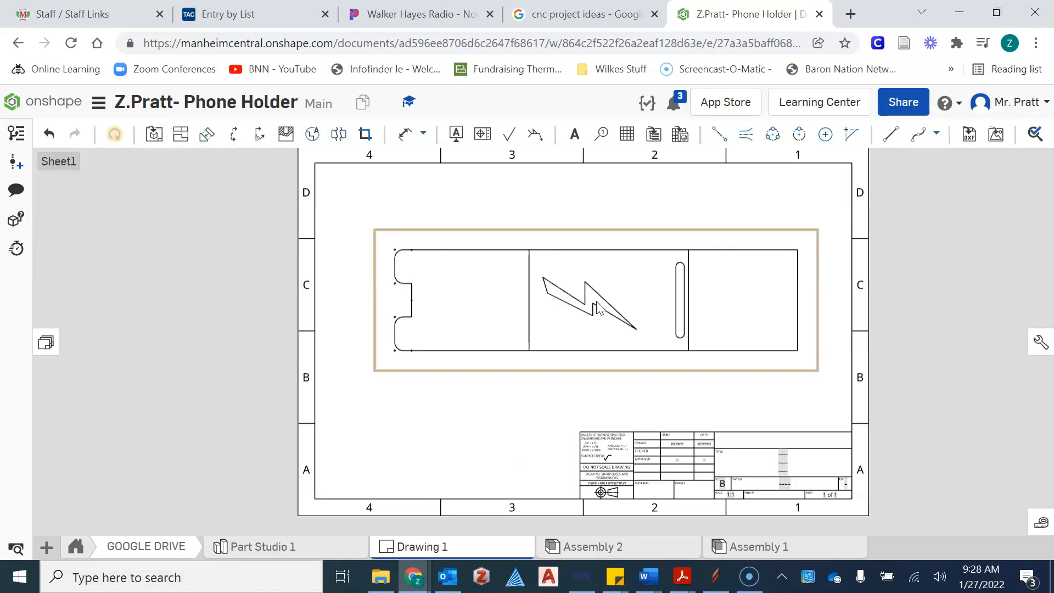
pyautogui.scroll(2, 772, 382)
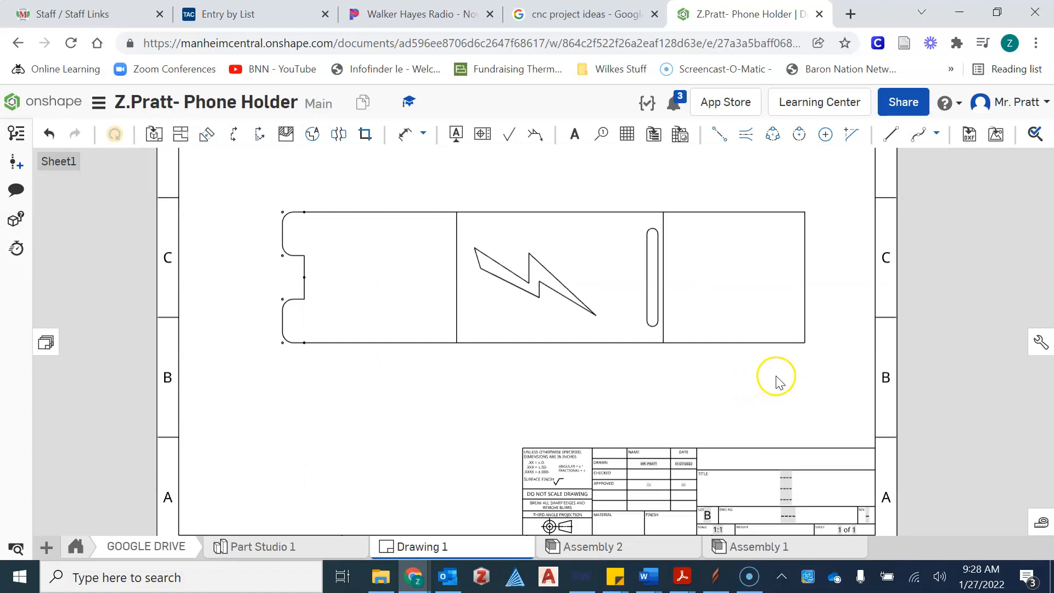
pyautogui.moveTo(781, 374); pyautogui.dragTo(704, 405, button='middle')
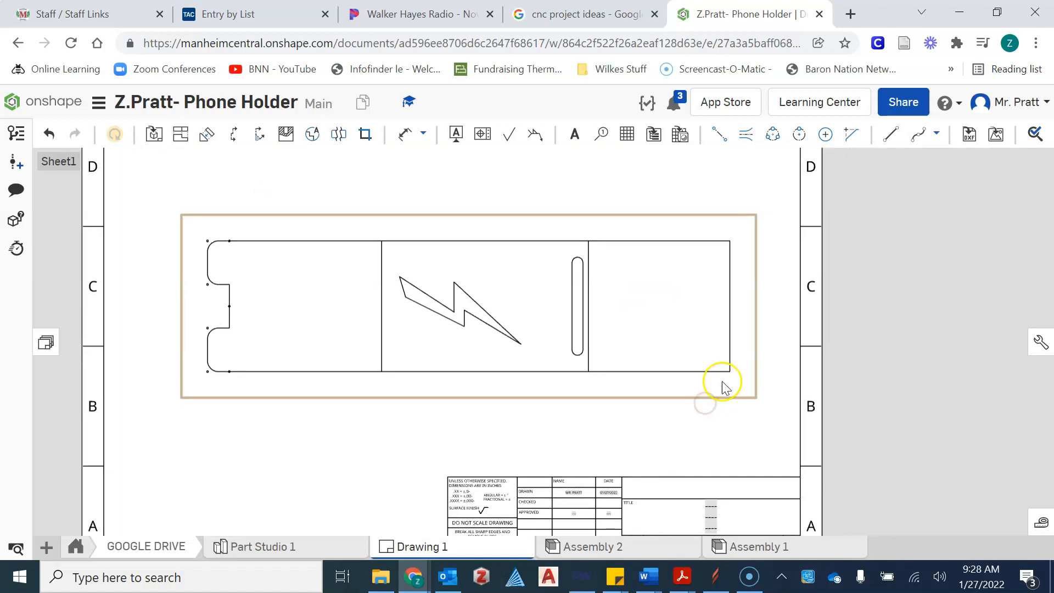
pyautogui.scroll(-1, 779, 300)
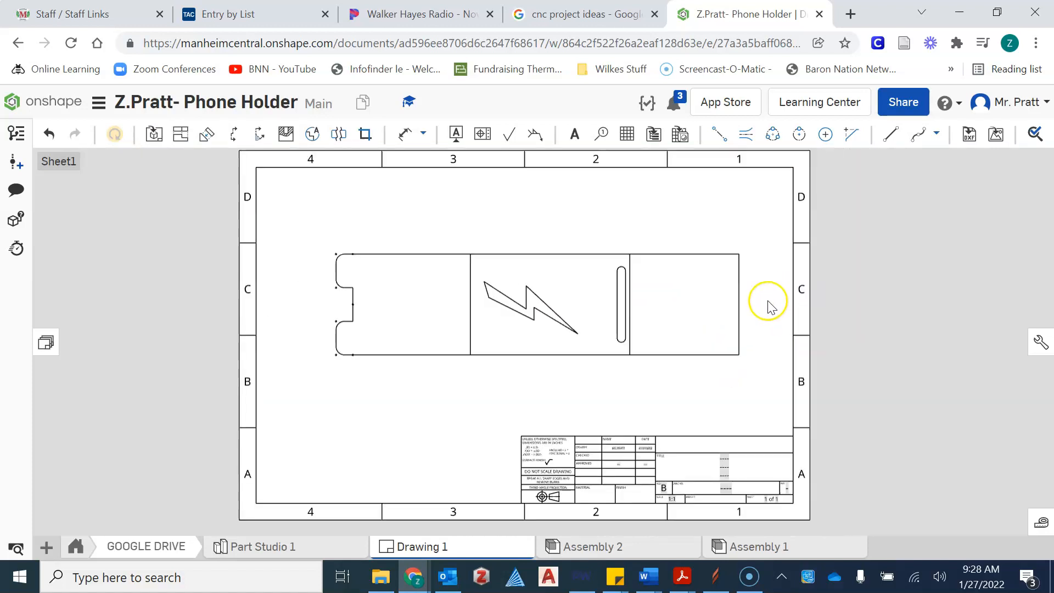
pyautogui.moveTo(753, 216); pyautogui.dragTo(708, 234, button='middle')
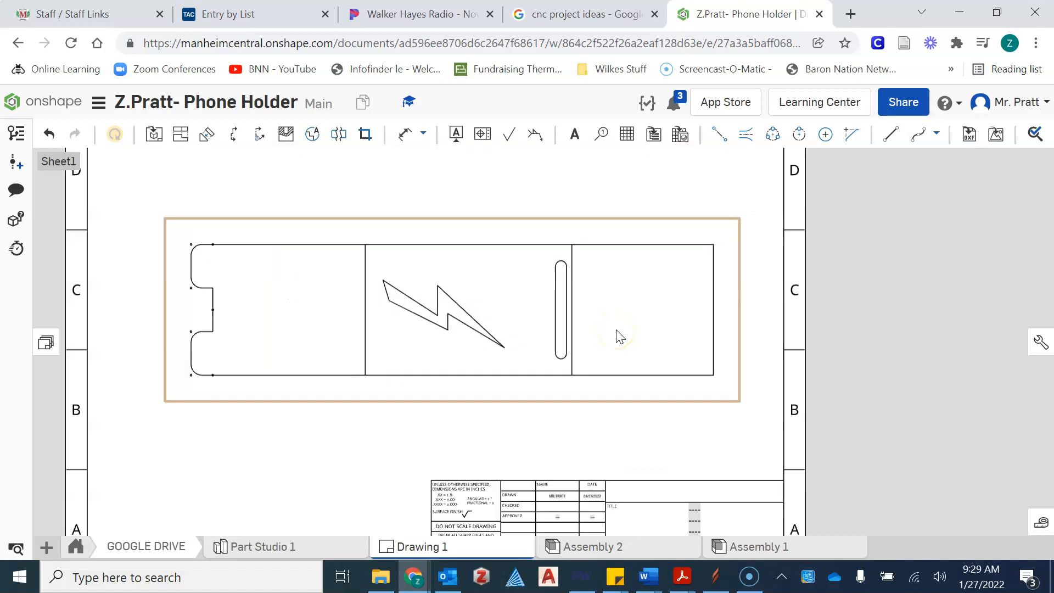
pyautogui.scroll(-2, 618, 336)
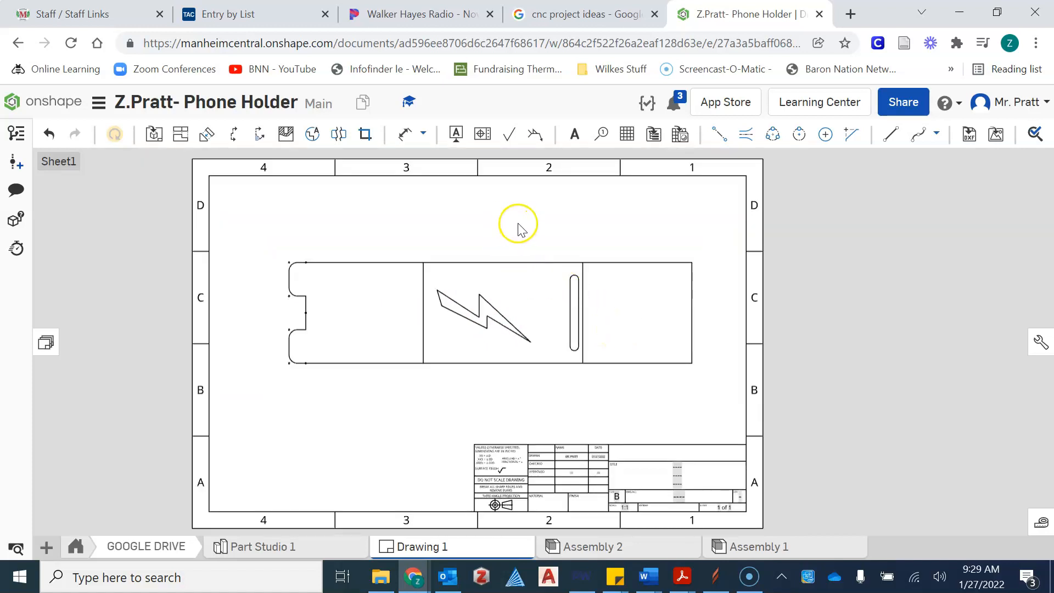
# Step: Dimension the phone holder's overall length between its upper-left corner point and upper-right corner, placing the dimension above the view
pyautogui.click(425, 134)
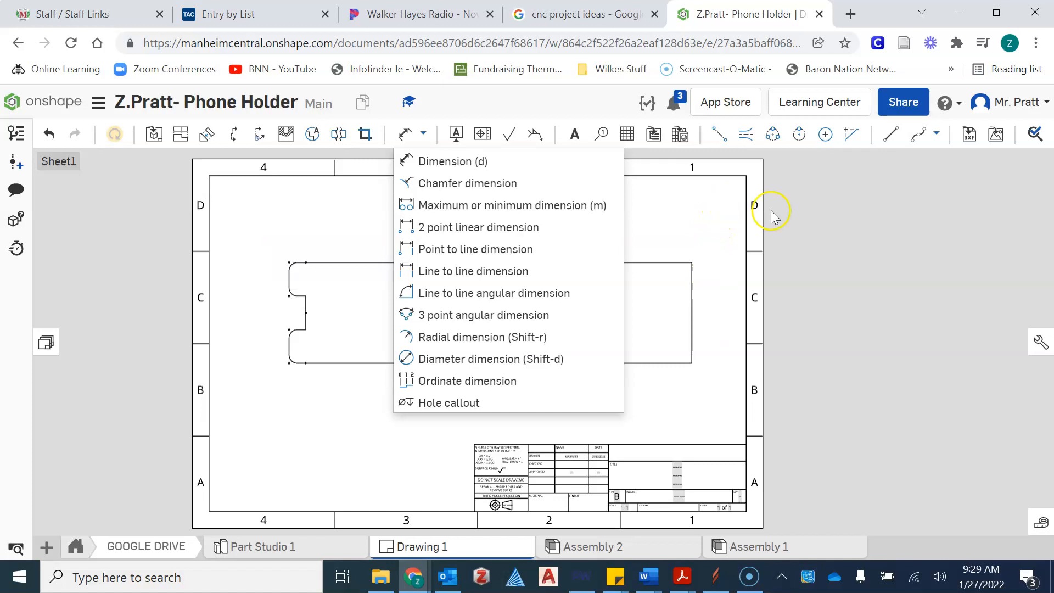
pyautogui.click(445, 162)
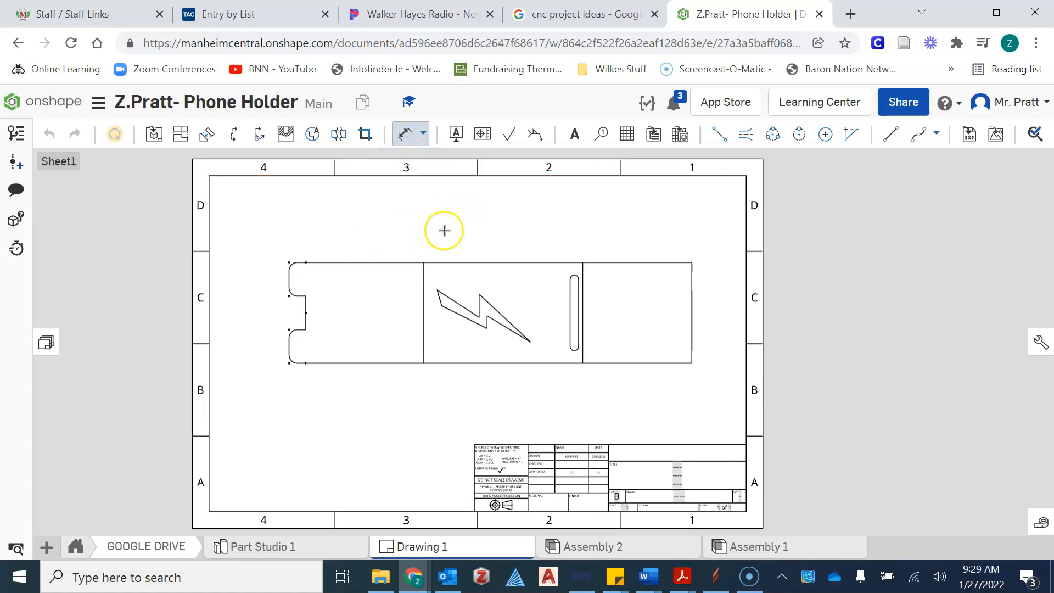
pyautogui.moveTo(479, 250); pyautogui.dragTo(464, 247, button='middle')
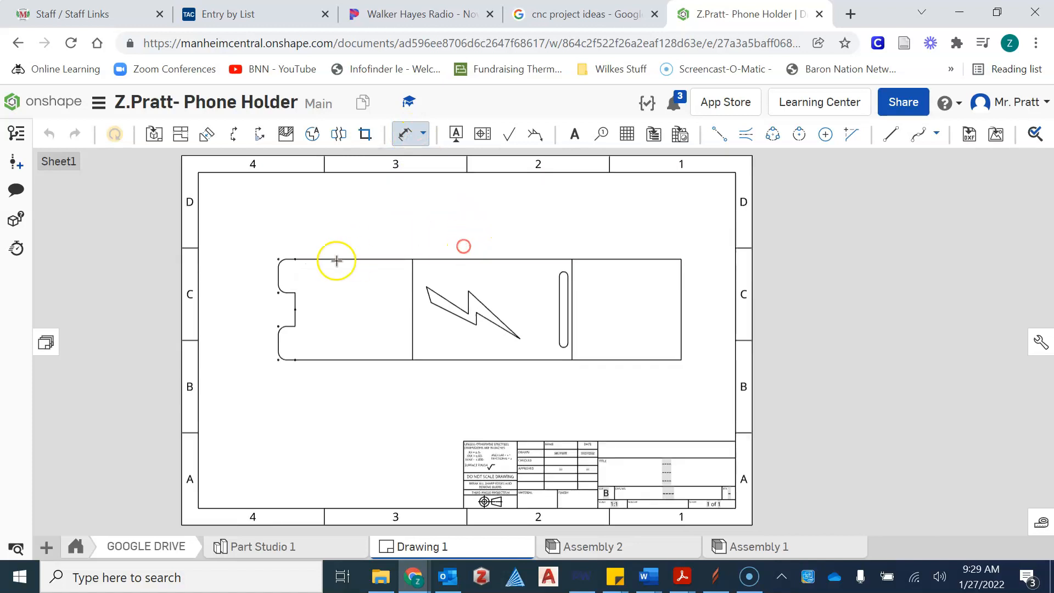
pyautogui.scroll(4, 337, 260)
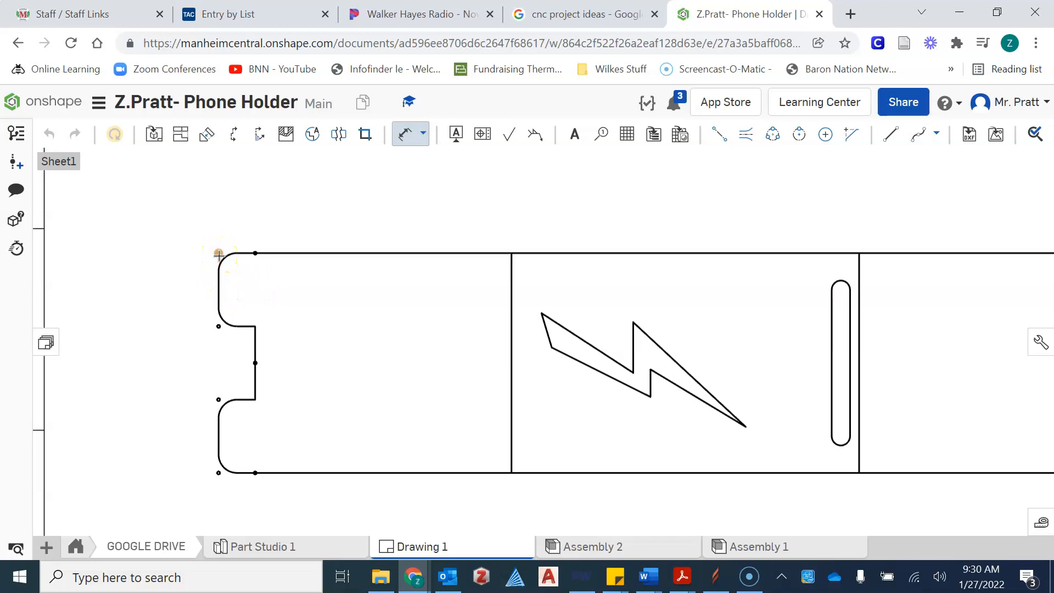
pyautogui.scroll(2, 218, 254)
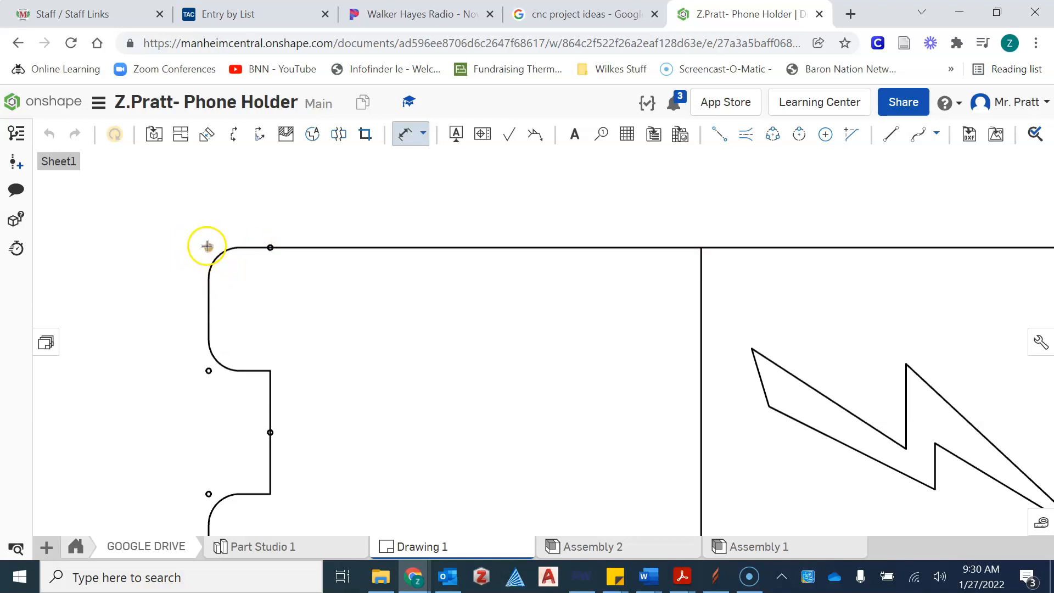
pyautogui.scroll(-5, 220, 264)
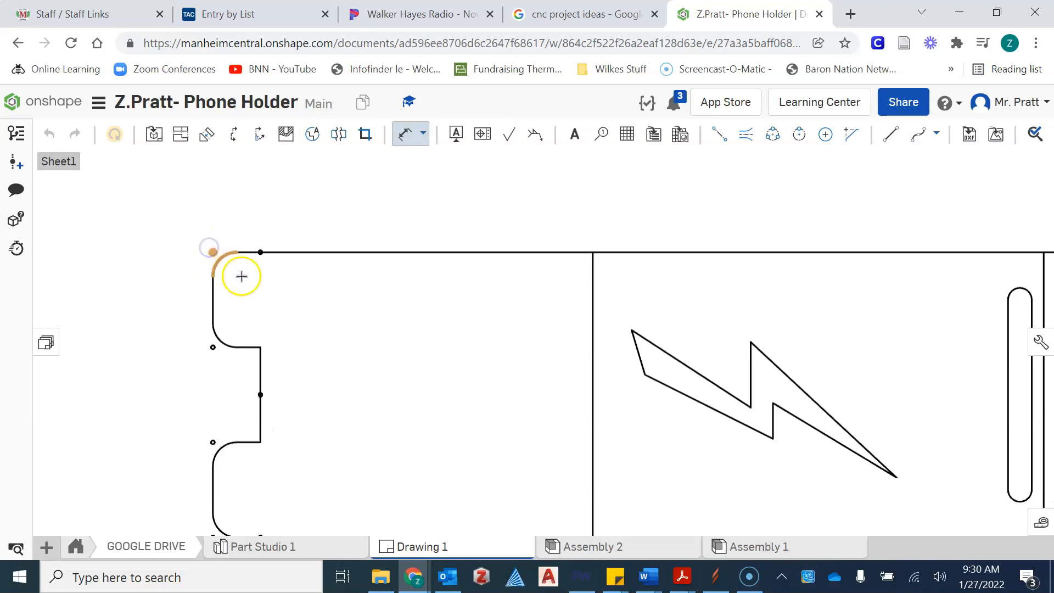
pyautogui.scroll(5, 583, 291)
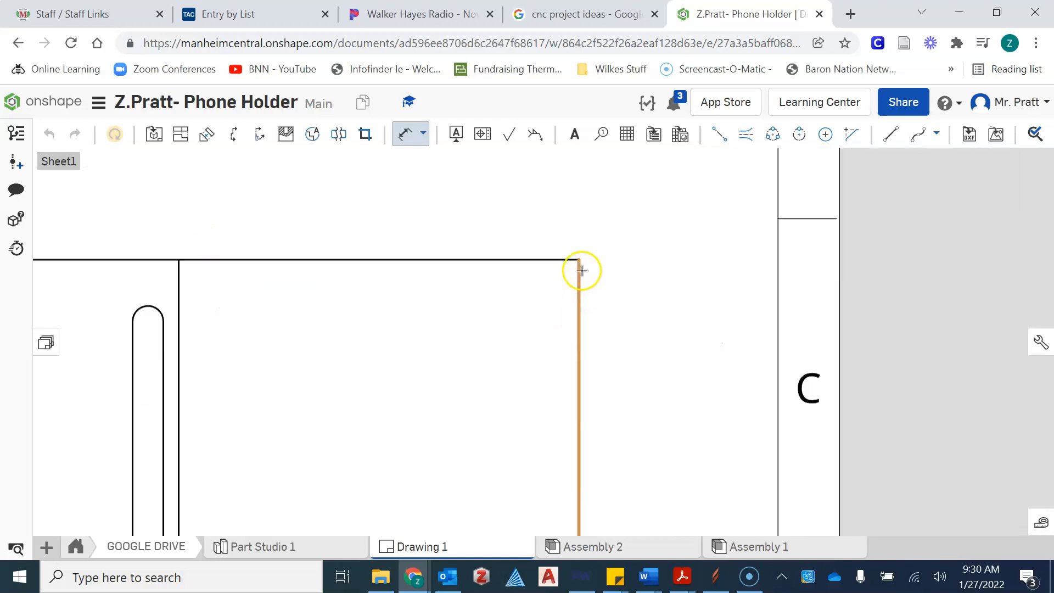
pyautogui.scroll(-2, 439, 307)
pyautogui.moveTo(379, 295); pyautogui.dragTo(598, 346, button='middle')
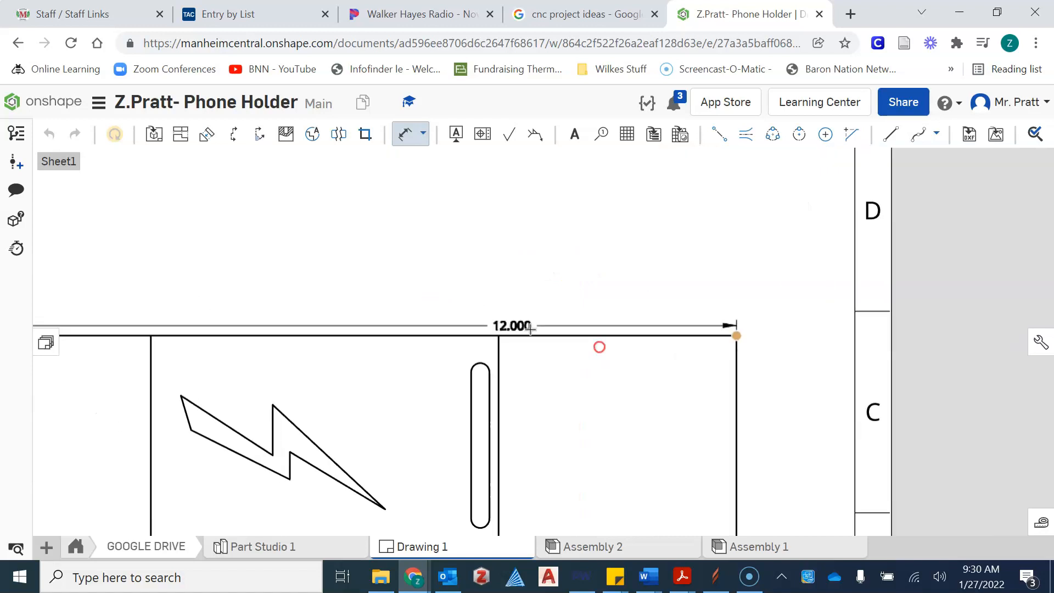
pyautogui.scroll(-1, 378, 291)
pyautogui.moveTo(383, 288); pyautogui.dragTo(503, 275, button='middle')
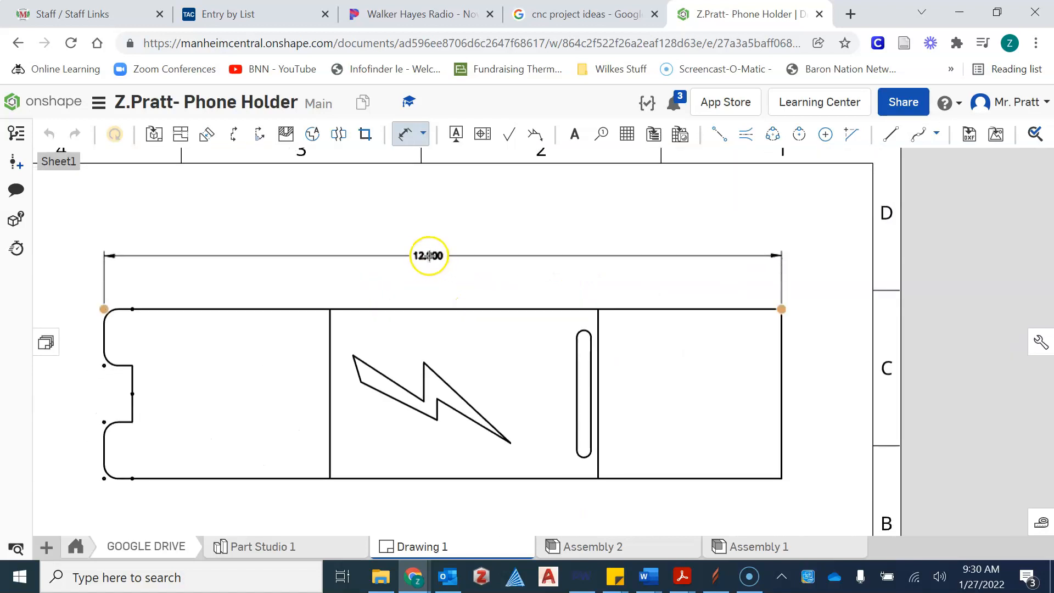
pyautogui.click(429, 252)
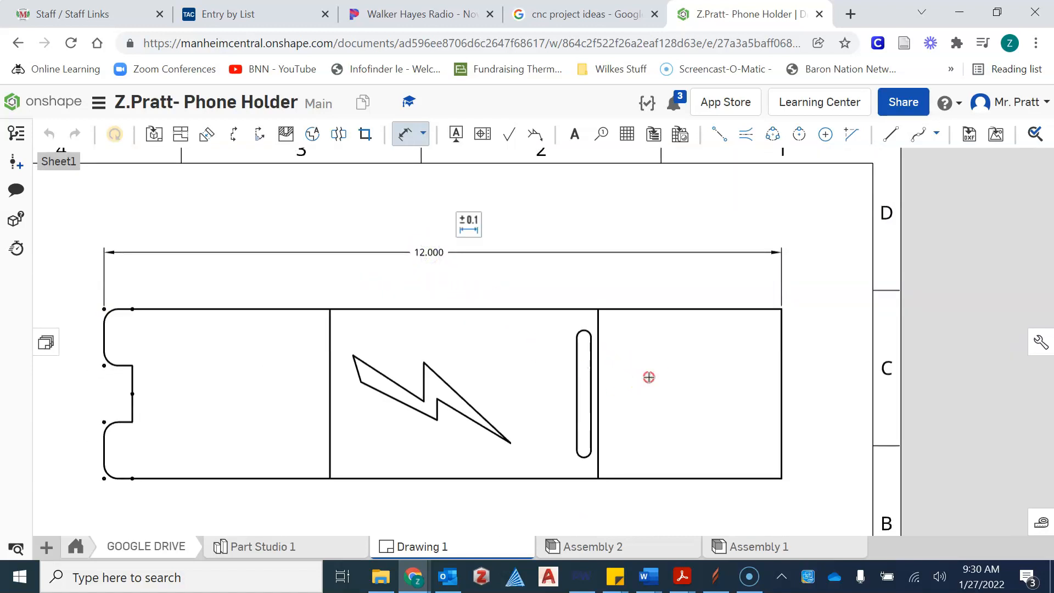
# Step: Dimension the height of the phone holder's right edge, placing the dimension just outside that edge
pyautogui.moveTo(650, 374); pyautogui.dragTo(546, 346, button='middle')
pyautogui.click(682, 336)
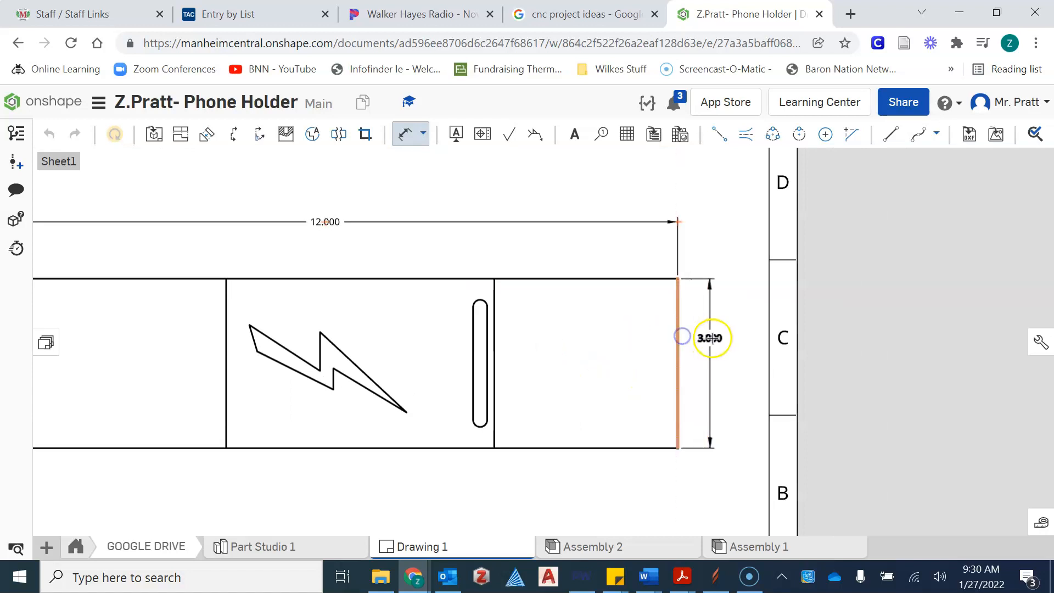
pyautogui.click(712, 338)
pyautogui.scroll(-3, 614, 411)
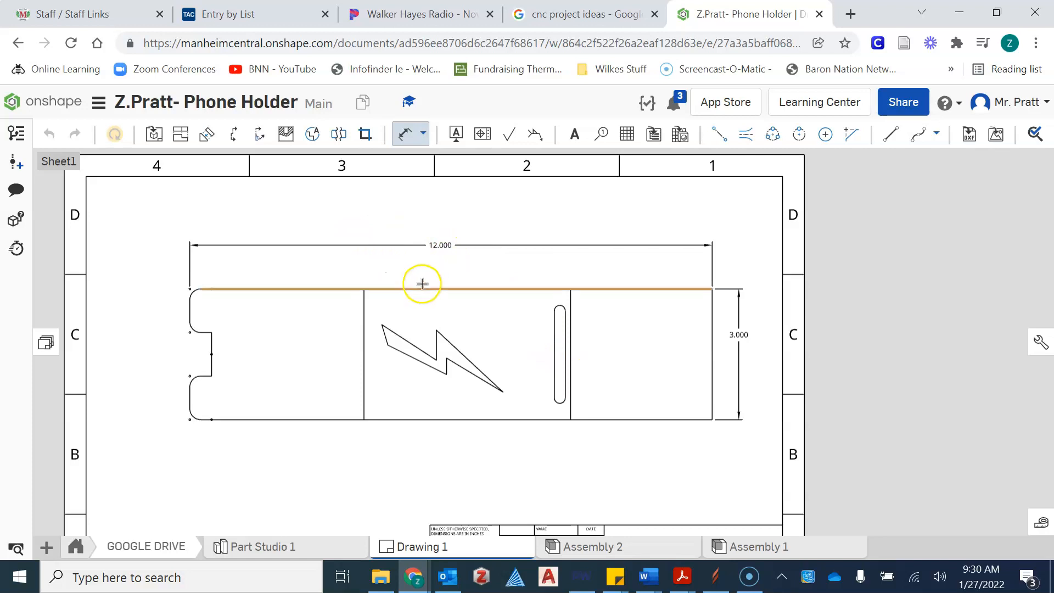
pyautogui.scroll(-2, 424, 299)
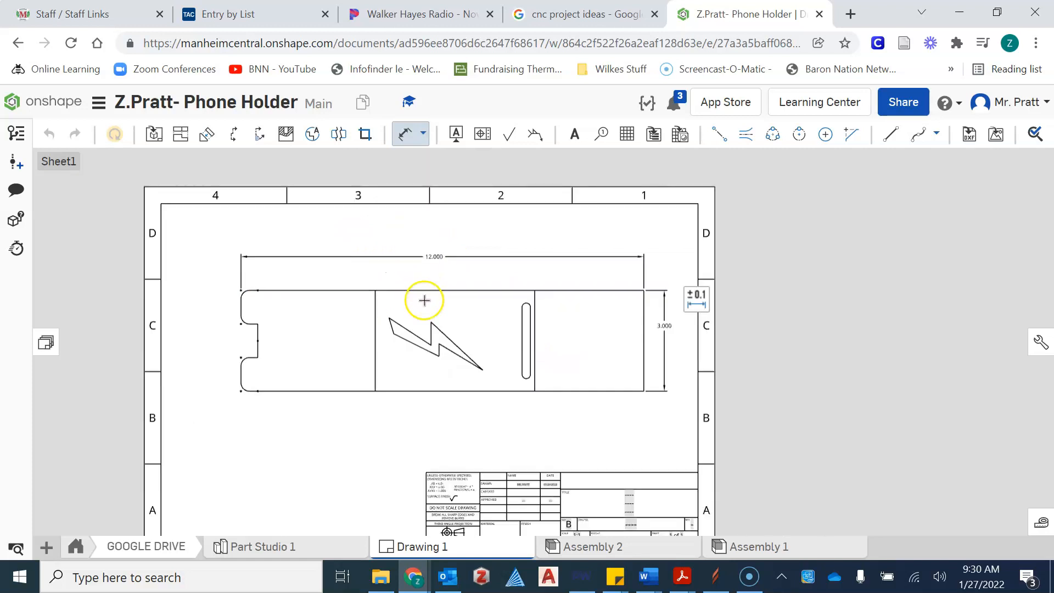
# Step: Dimension the width of the phone holder's right section, from the divider beside the slot to the right edge, placing the dimension inside the section
pyautogui.scroll(5, 435, 308)
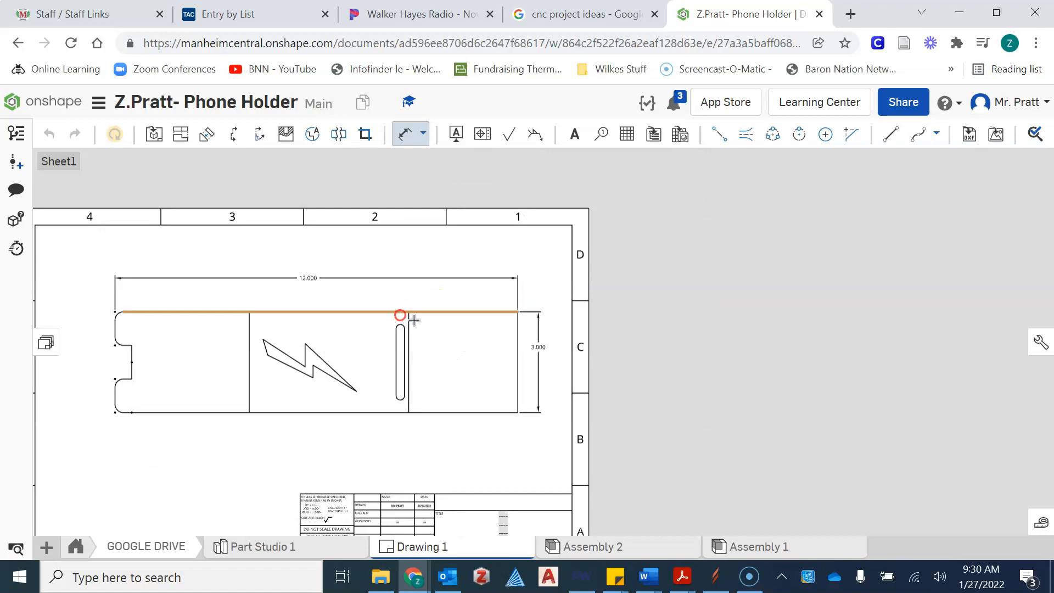
pyautogui.moveTo(490, 308); pyautogui.dragTo(551, 286, button='middle')
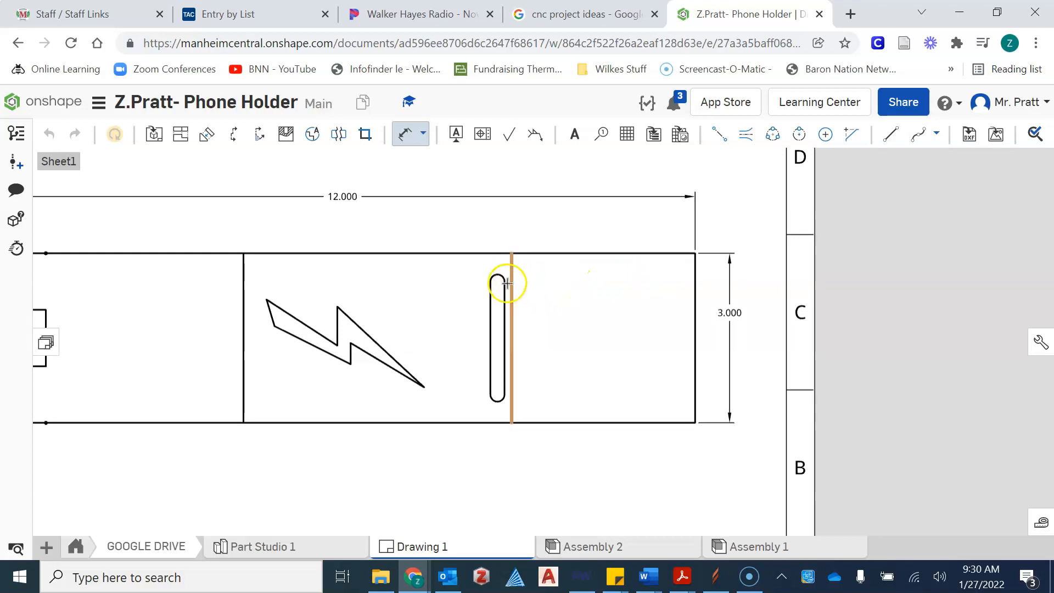
pyautogui.click(513, 273)
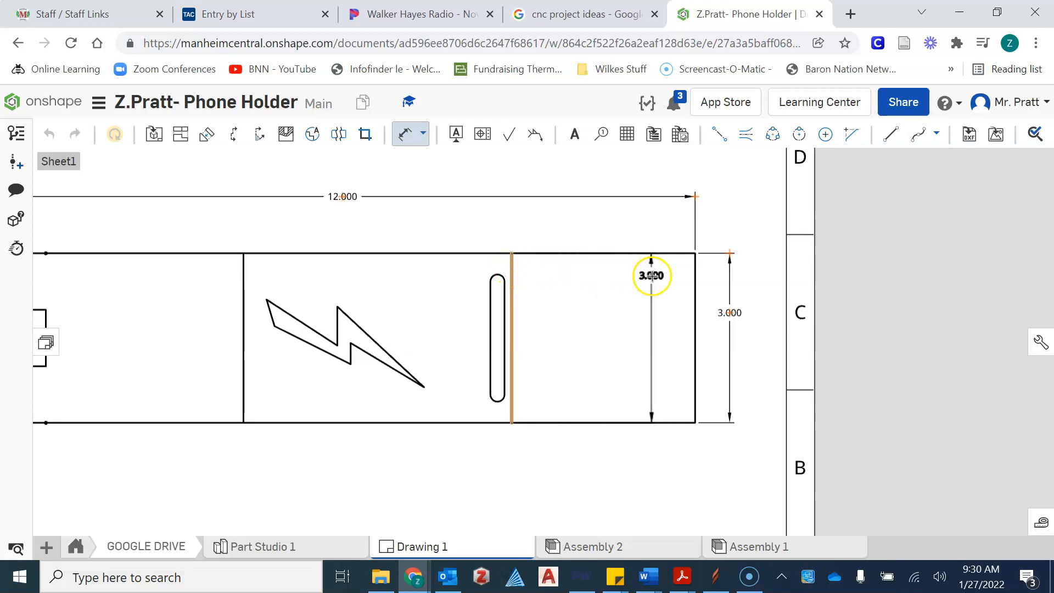
pyautogui.click(697, 278)
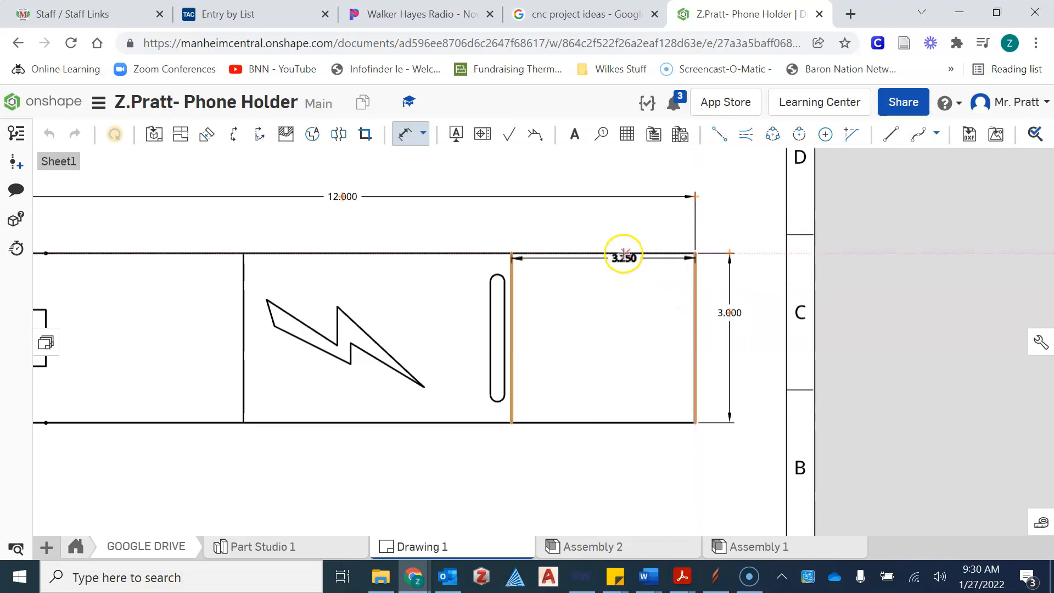
pyautogui.click(605, 273)
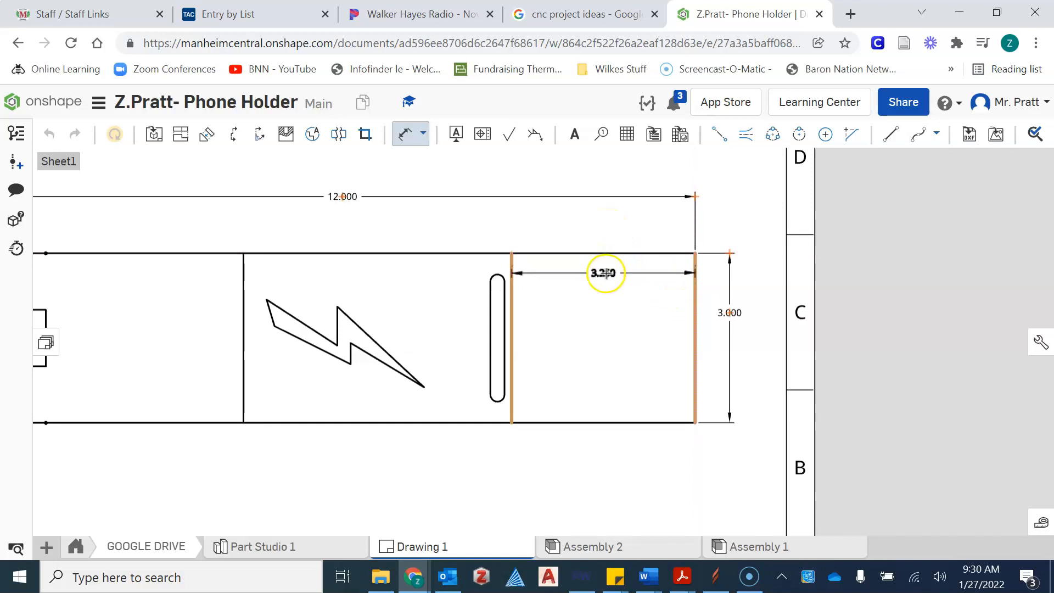
pyautogui.click(605, 272)
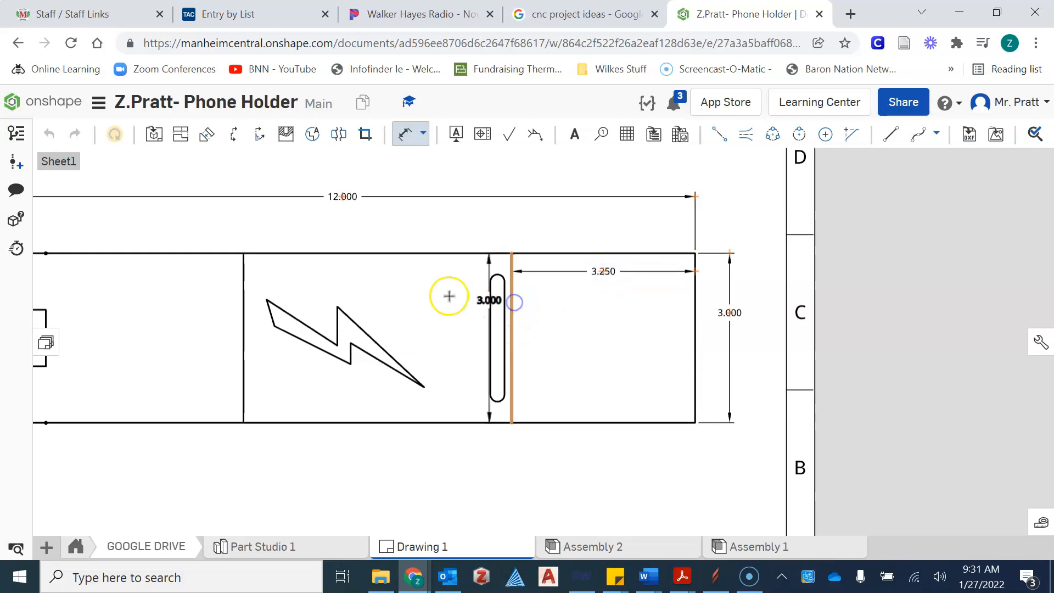
# Step: Dimension the distance between the two vertical dividers, aligning it with the right section's width dimension above the lightning bolt
pyautogui.click(243, 289)
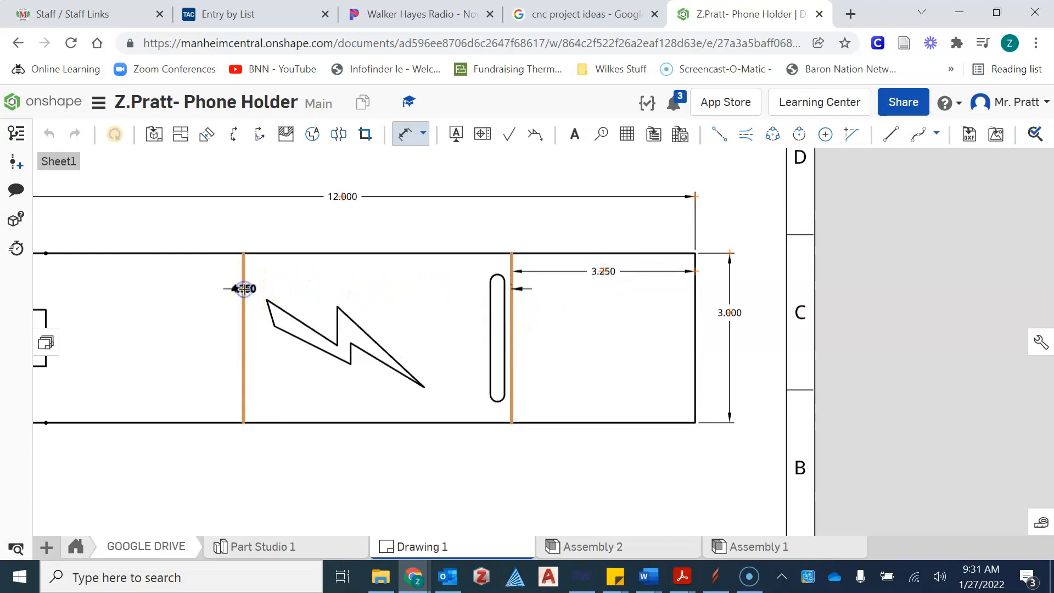
pyautogui.click(394, 272)
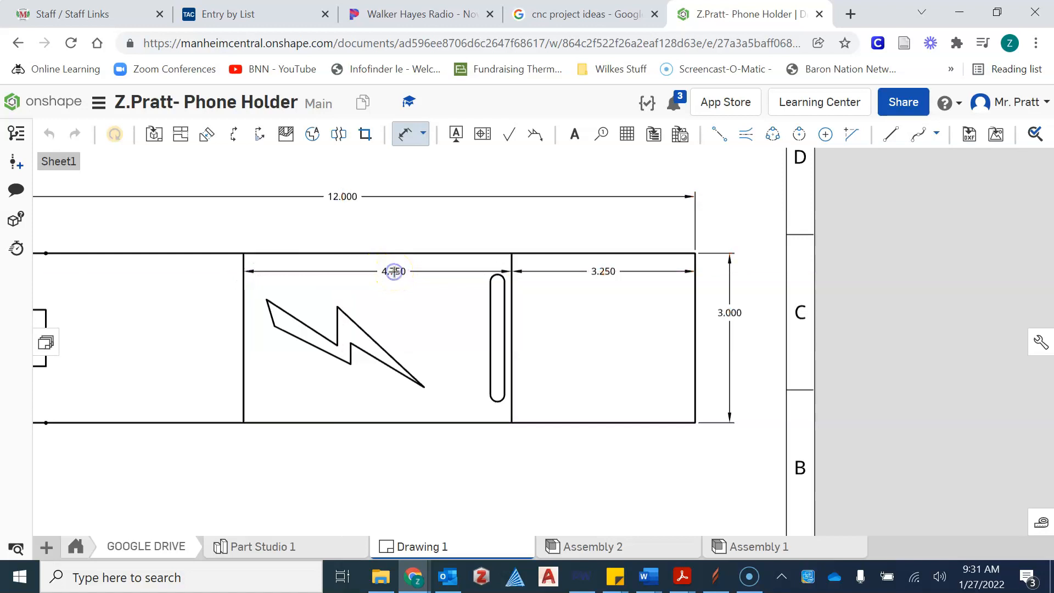
pyautogui.click(395, 280)
# Step: Dimension the distance from the left notch's inner edge to the left divider, in line with the other section widths
pyautogui.moveTo(396, 300); pyautogui.dragTo(618, 298, button='middle')
pyautogui.scroll(-1, 511, 314)
pyautogui.scroll(1, 329, 319)
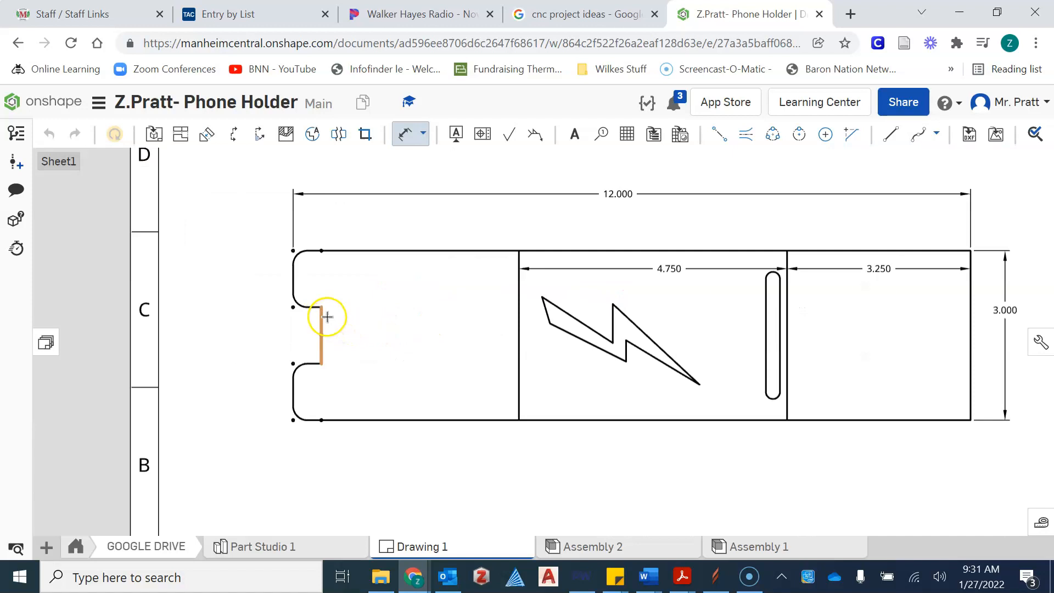
pyautogui.click(321, 338)
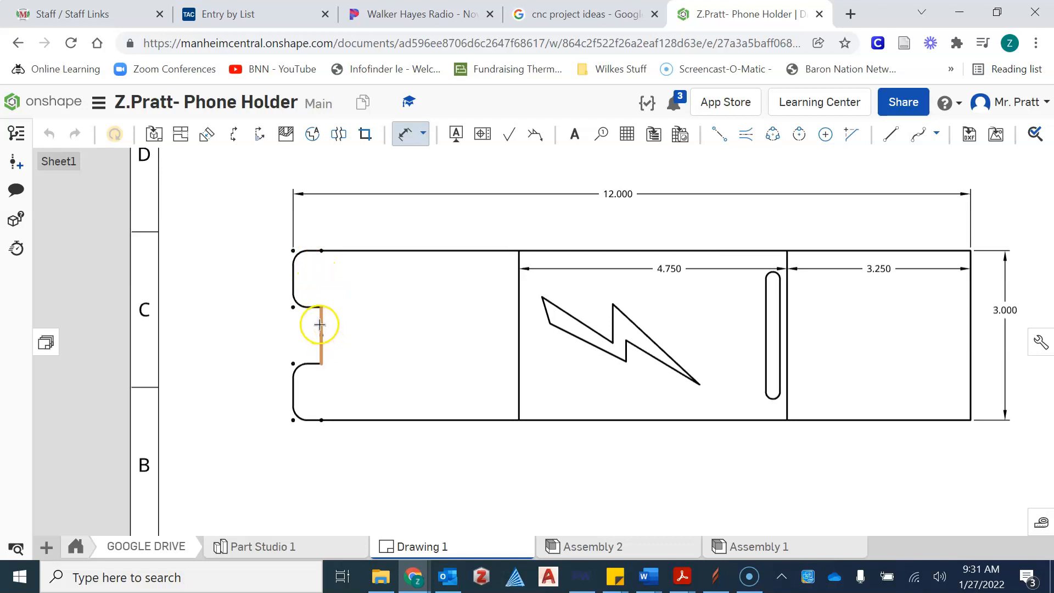
pyautogui.click(517, 330)
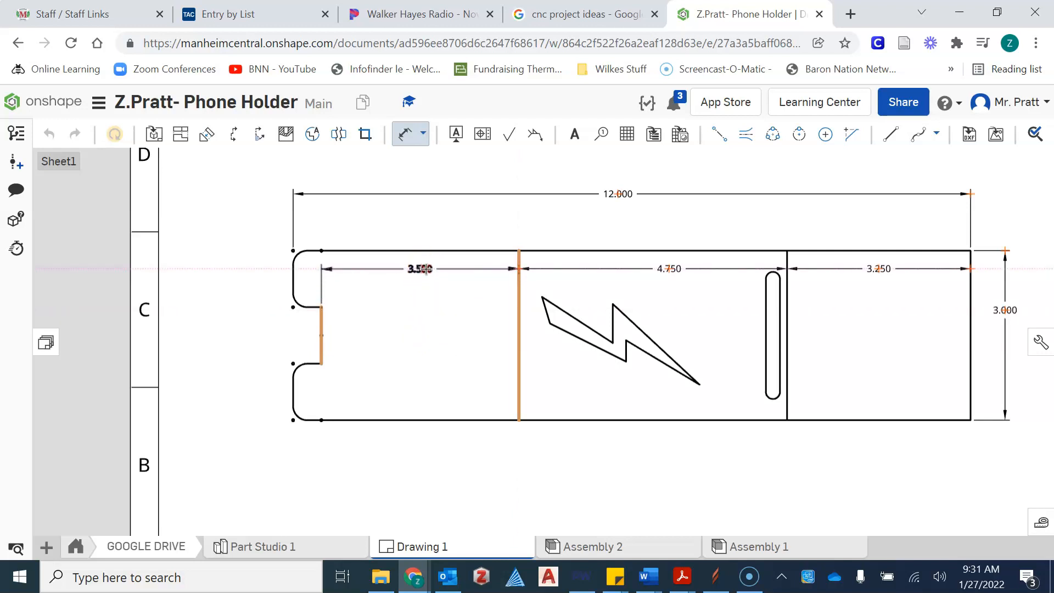
pyautogui.click(426, 269)
# Step: Dimension the height of the left notch's inner vertical edge, placing the dimension inside the part beside the notch
pyautogui.scroll(-1, 419, 378)
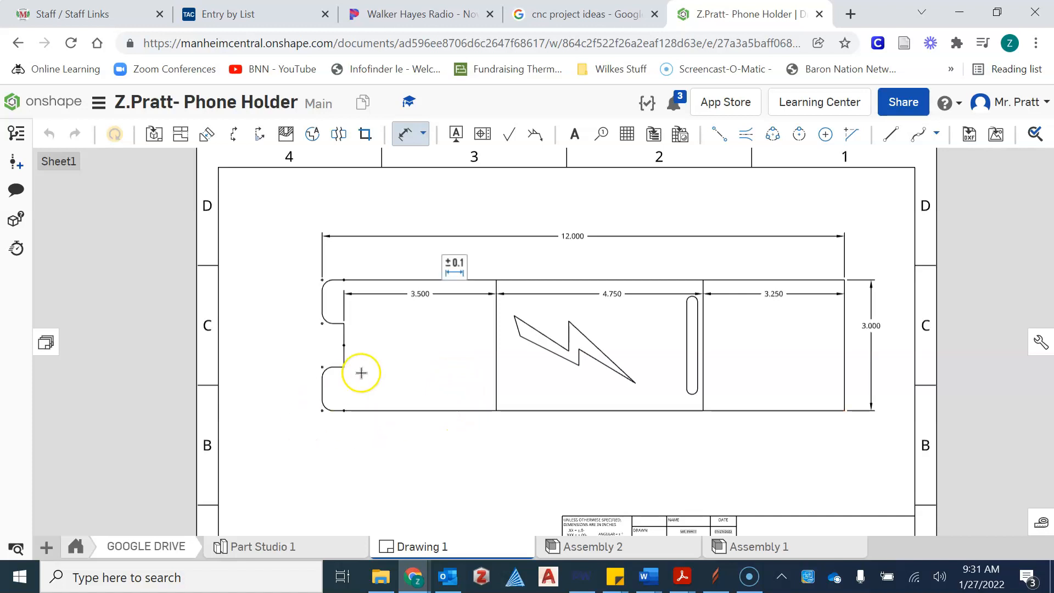
pyautogui.scroll(5, 361, 369)
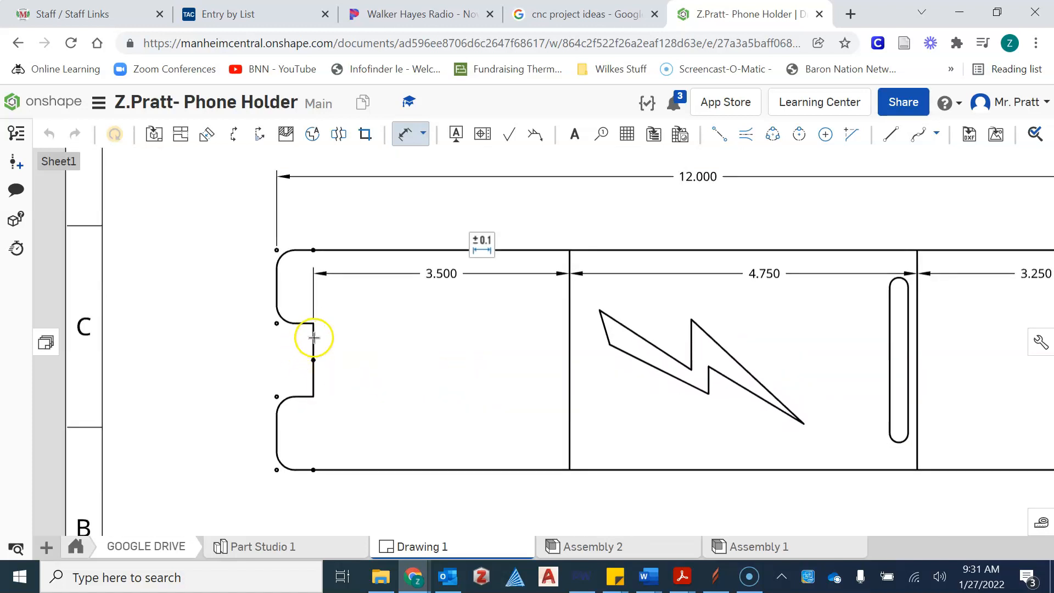
pyautogui.click(310, 348)
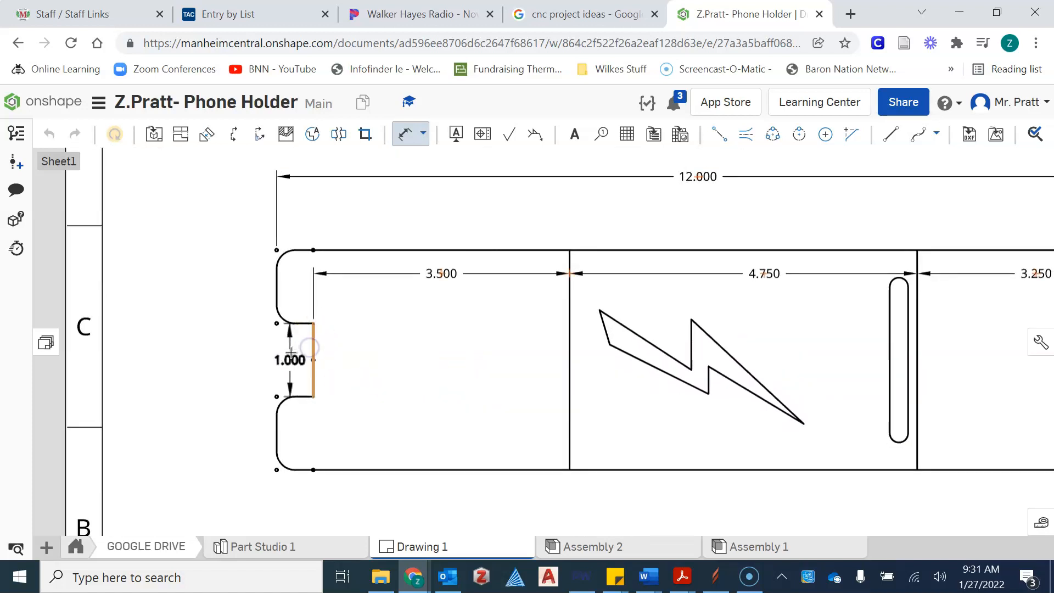
pyautogui.click(341, 360)
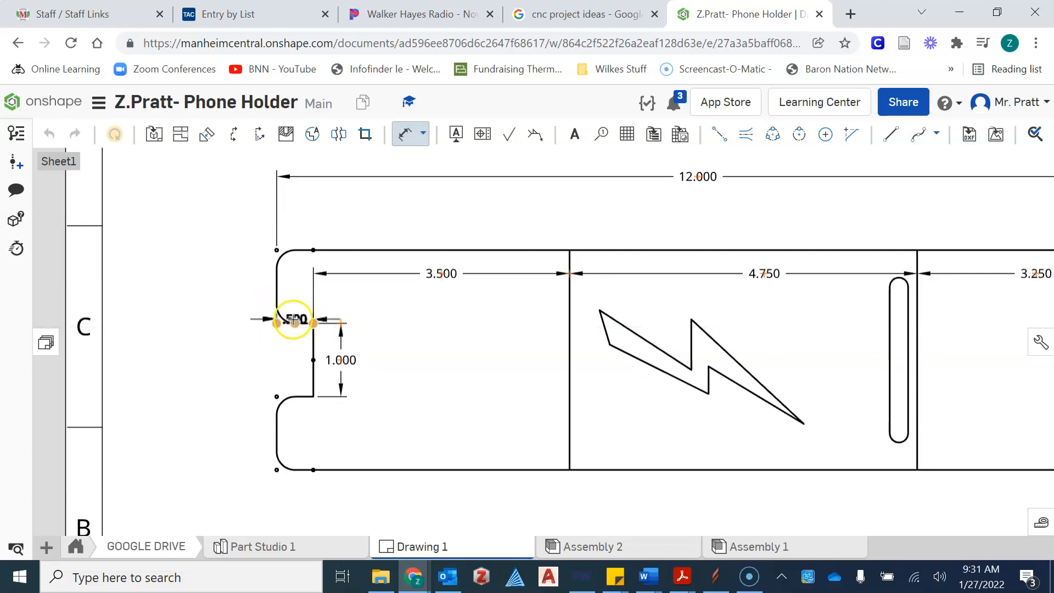
# Step: Dimension the left notch's depth between its upper inner corner and the outer corner point, placing the dimension within the notch
pyautogui.click(295, 303)
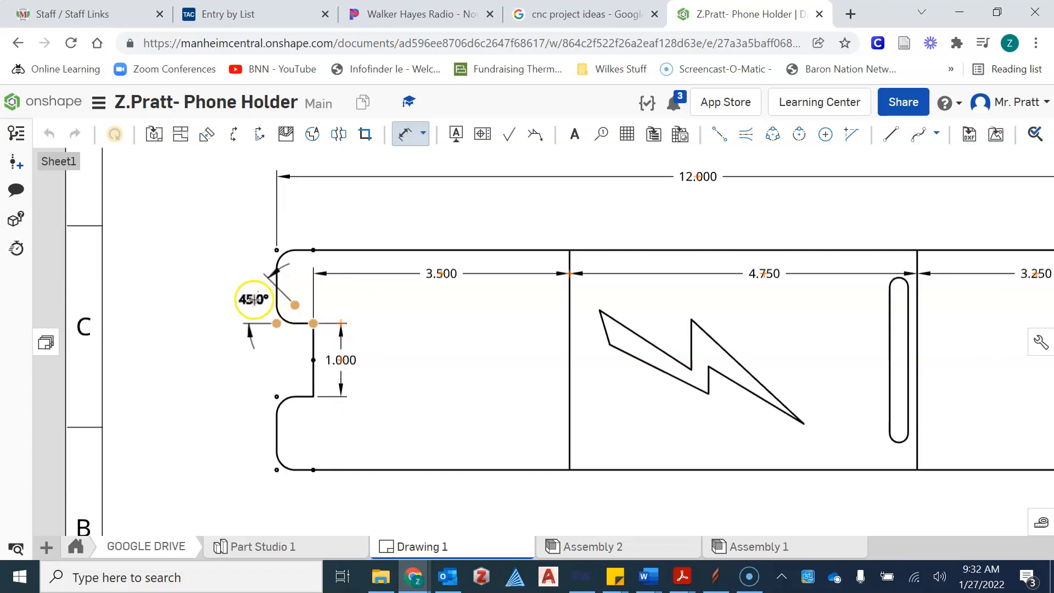
pyautogui.press('Escape')
pyautogui.click(413, 135)
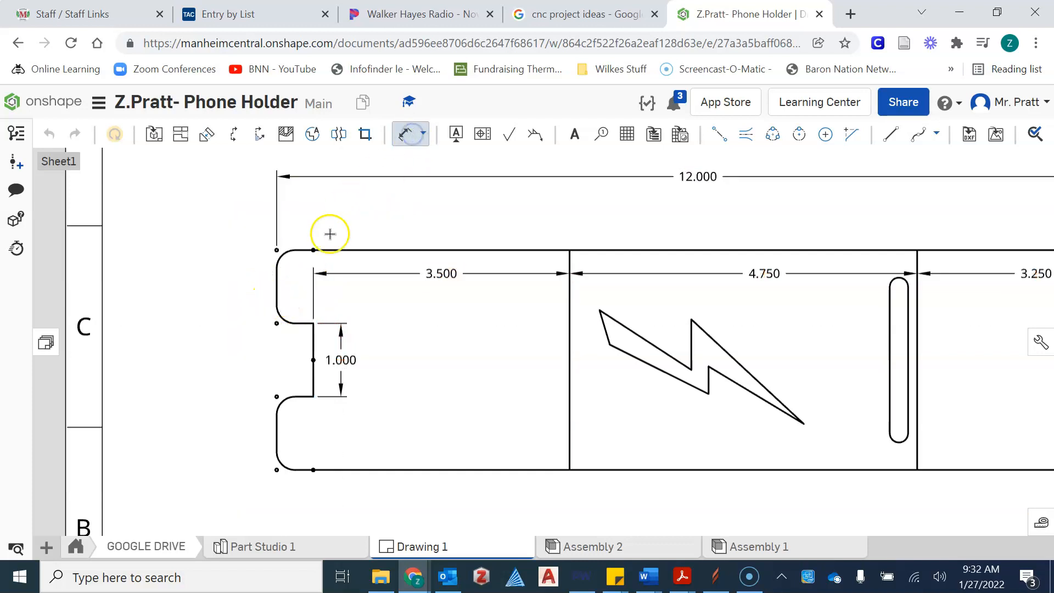
pyautogui.click(313, 323)
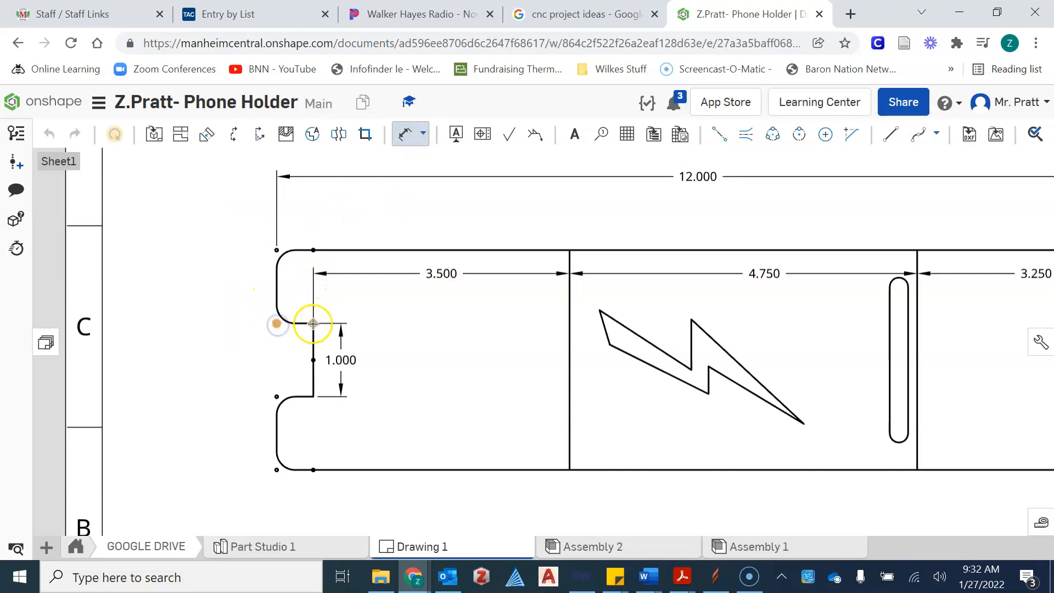
pyautogui.click(294, 342)
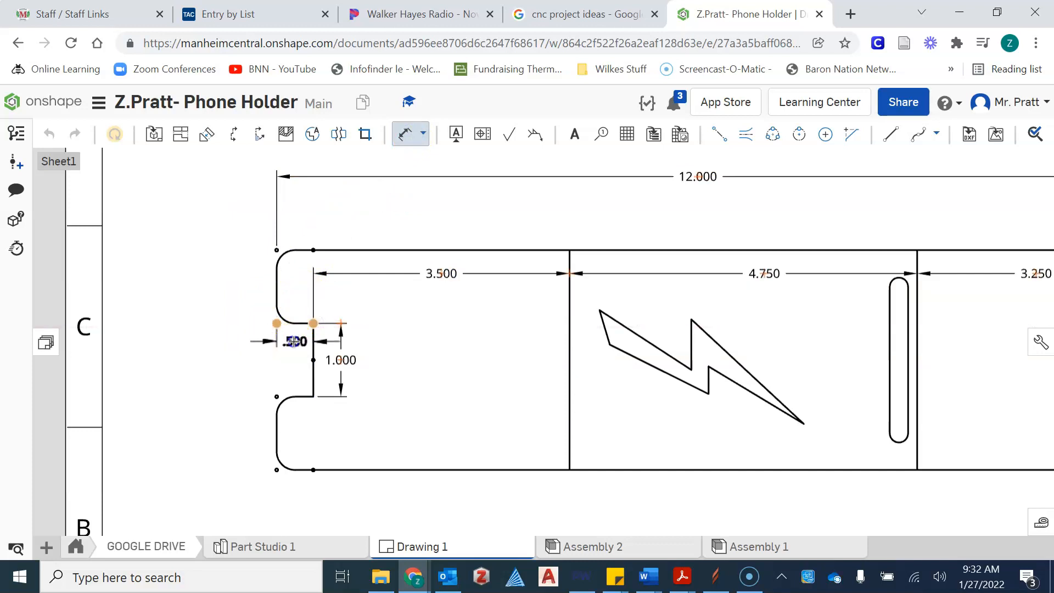
pyautogui.click(293, 342)
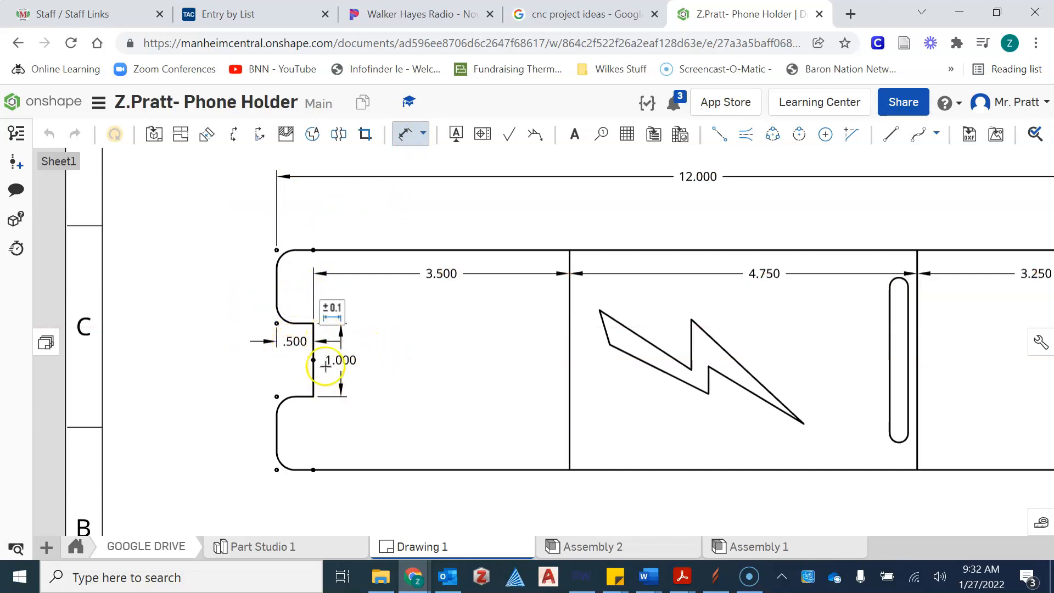
# Step: Dimension the slot's width between its two straight vertical sides, placing the dimension just below the slot
pyautogui.scroll(-2, 551, 378)
pyautogui.moveTo(555, 379); pyautogui.dragTo(481, 370, button='middle')
pyautogui.scroll(2, 704, 355)
pyautogui.moveTo(704, 354); pyautogui.dragTo(584, 360, button='middle')
pyautogui.click(605, 344)
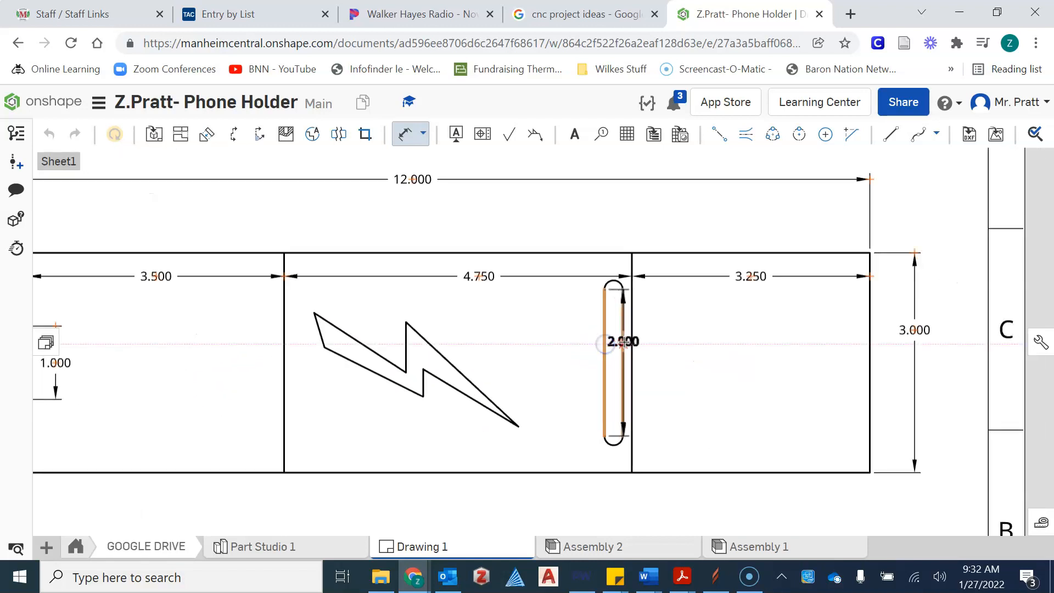
pyautogui.click(624, 343)
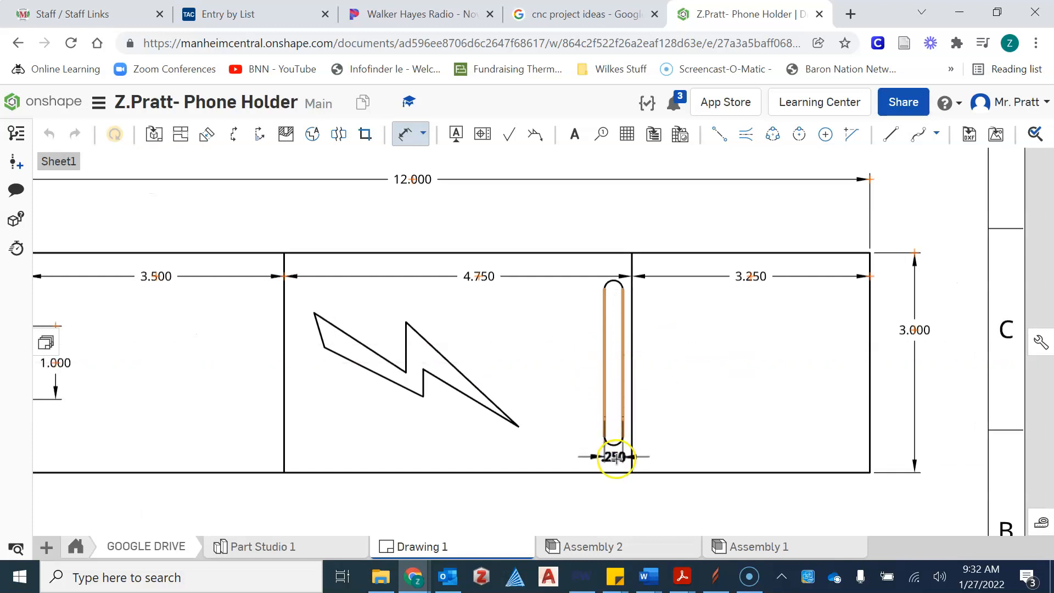
pyautogui.click(616, 461)
# Step: Dimension the length of the slot's straight side, placing the dimension between the slot and the lightning bolt
pyautogui.click(603, 409)
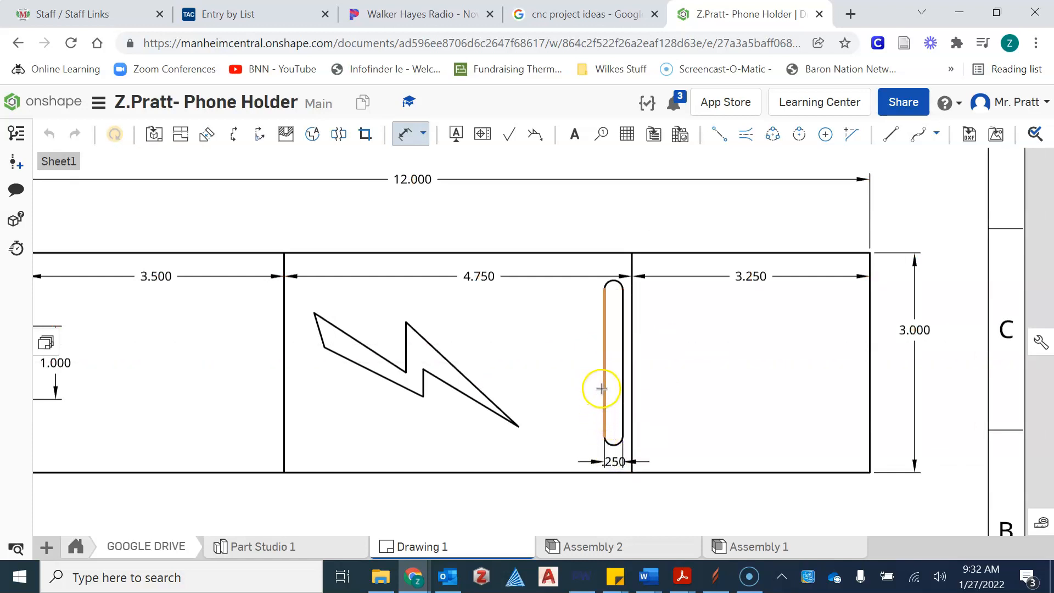
pyautogui.click(557, 352)
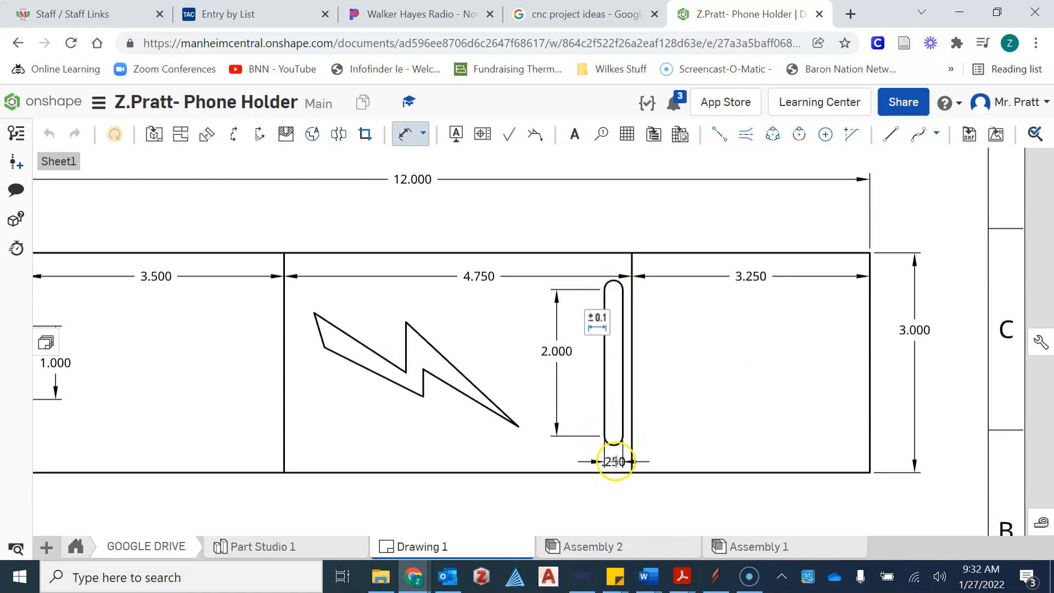
pyautogui.scroll(-3, 576, 439)
pyautogui.click(627, 445)
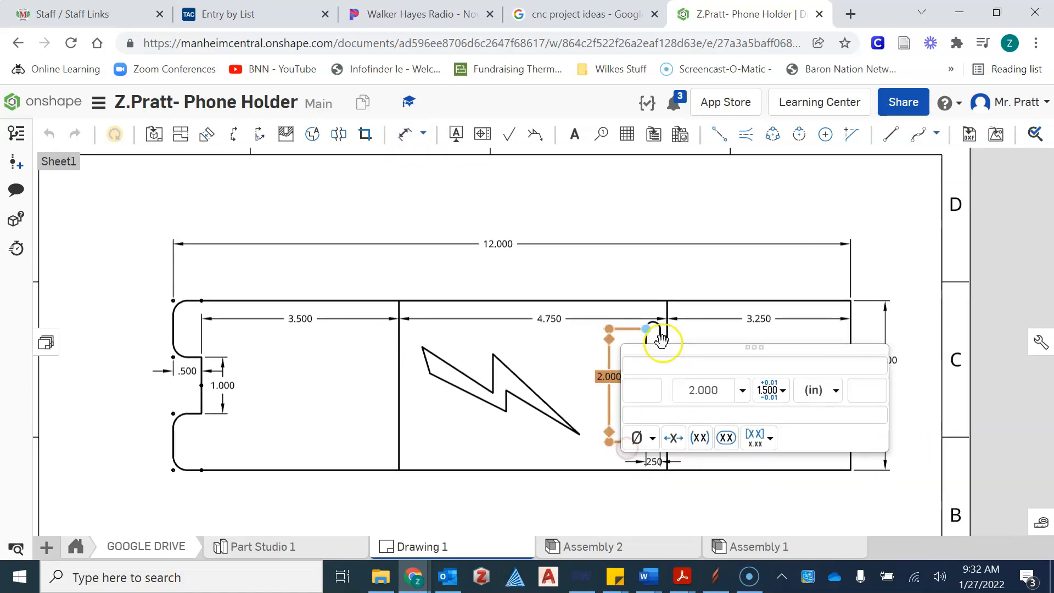
pyautogui.click(516, 379)
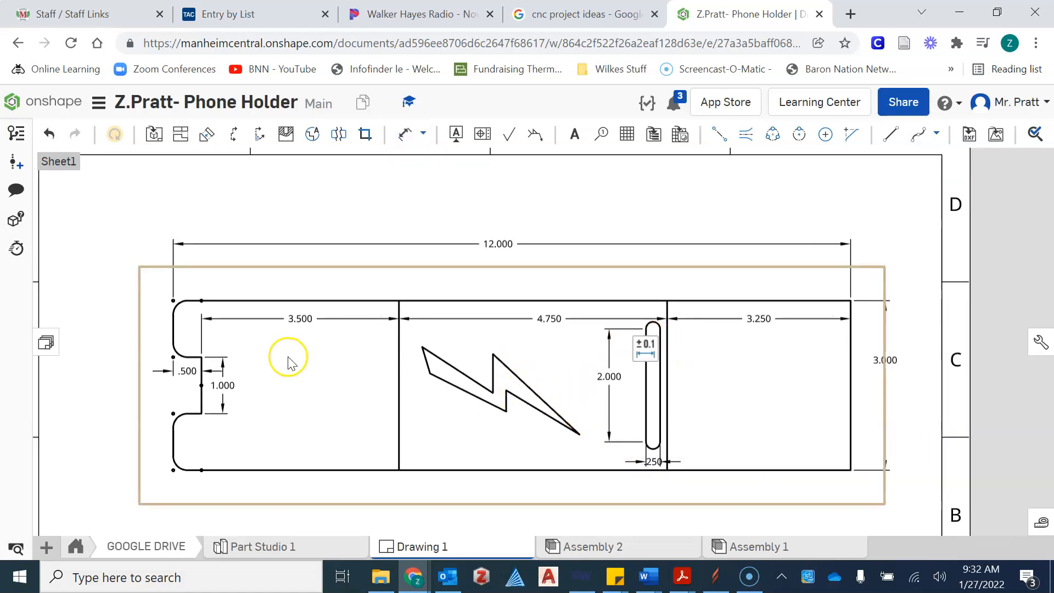
# Step: Add a radial dimension to the phone holder's lower-left rounded corner, placing its label inside the part
pyautogui.scroll(3, 291, 362)
pyautogui.scroll(-3, 387, 280)
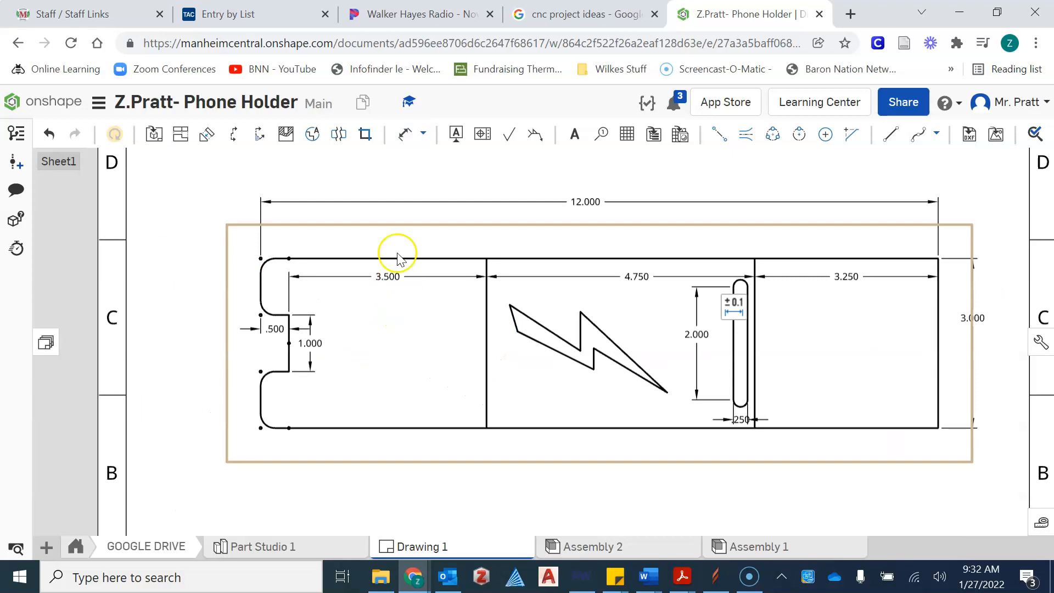
pyautogui.click(422, 133)
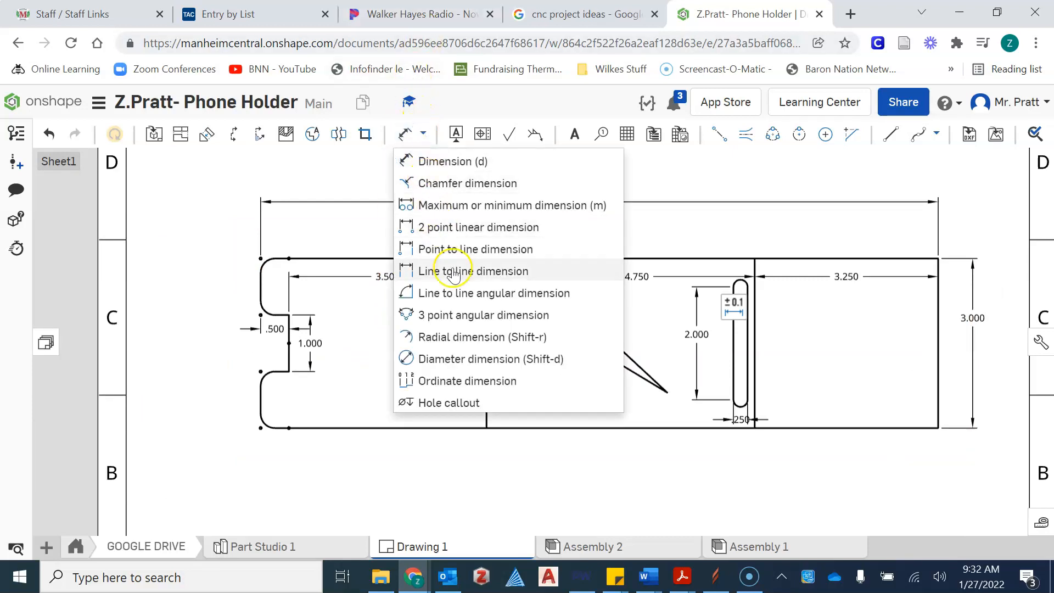
pyautogui.click(470, 337)
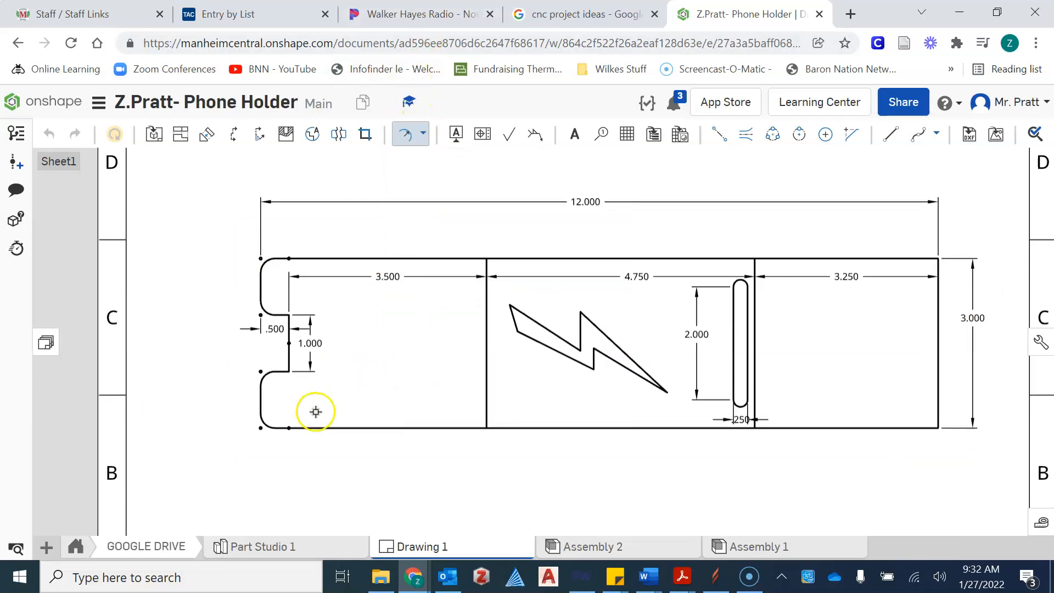
pyautogui.scroll(2, 272, 425)
pyautogui.click(258, 424)
pyautogui.click(331, 370)
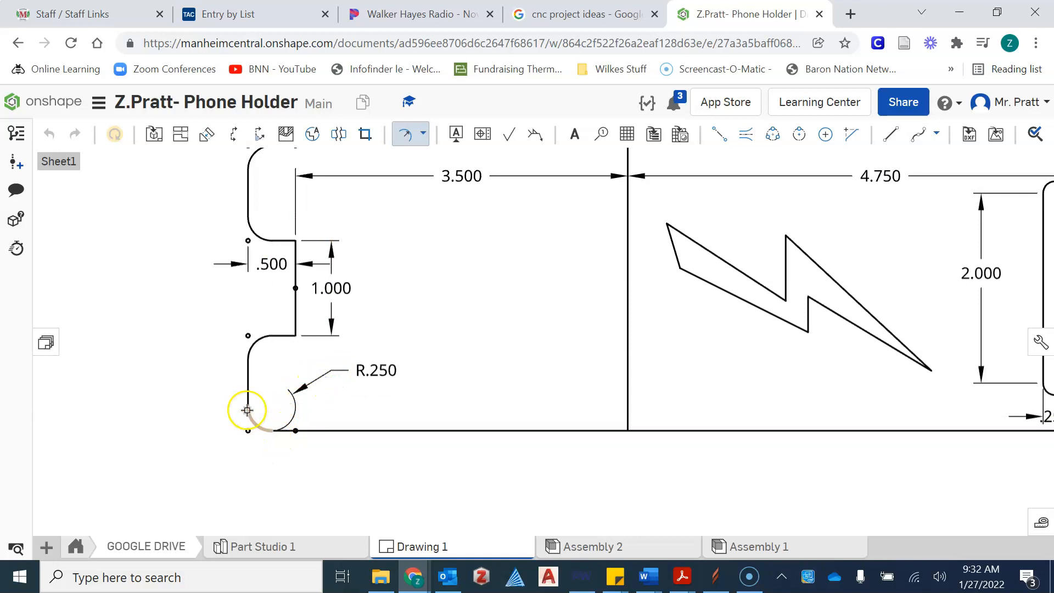
# Step: Review the whole sheet, checking the phone holder view's dimensions and its position above the title block
pyautogui.scroll(-5, 365, 419)
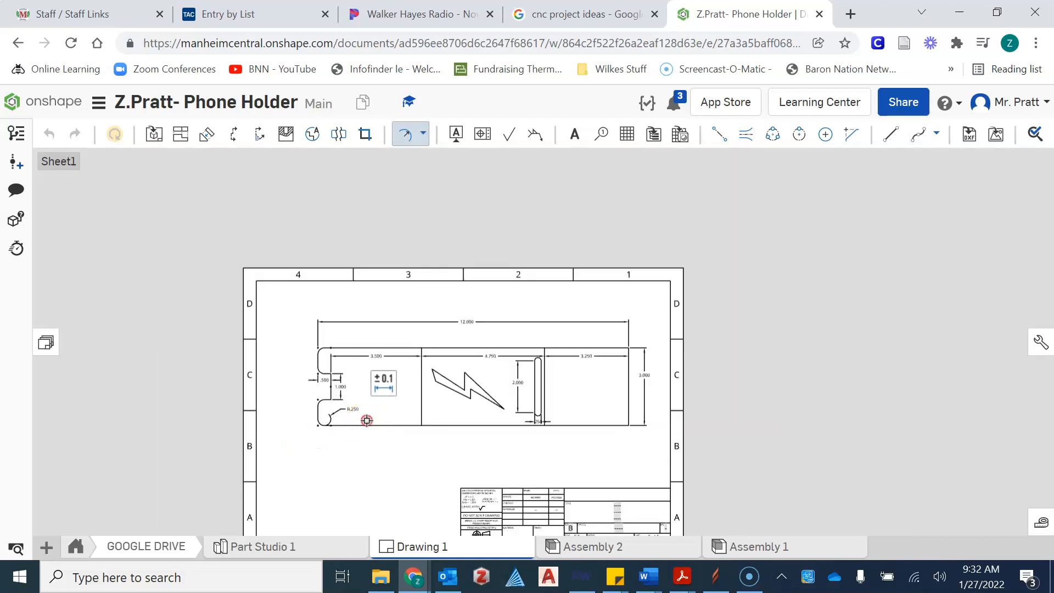
pyautogui.scroll(2, 306, 428)
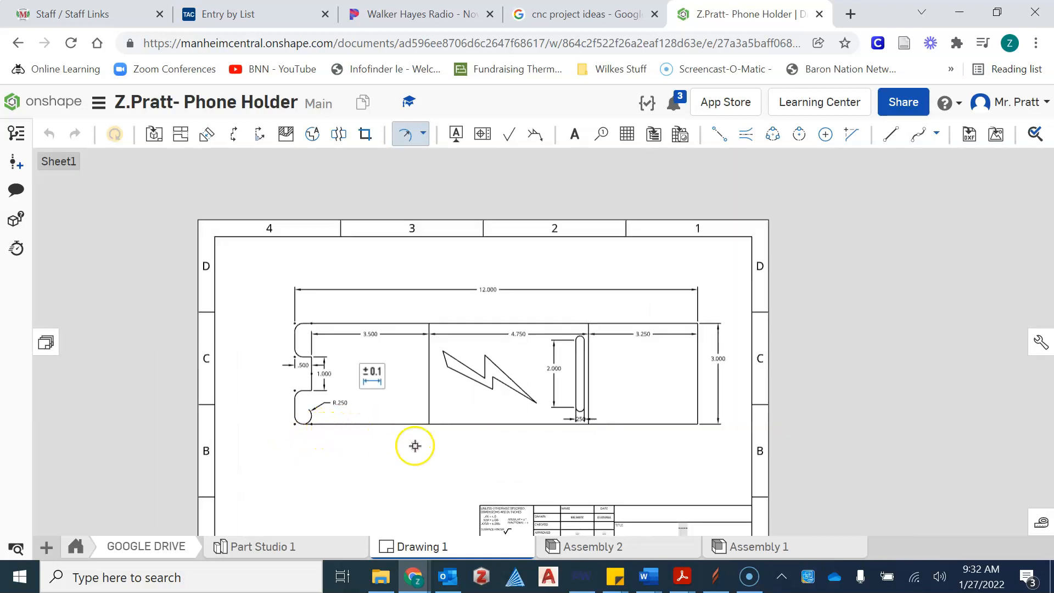
pyautogui.moveTo(415, 446); pyautogui.dragTo(373, 419, button='middle')
pyautogui.scroll(2, 374, 420)
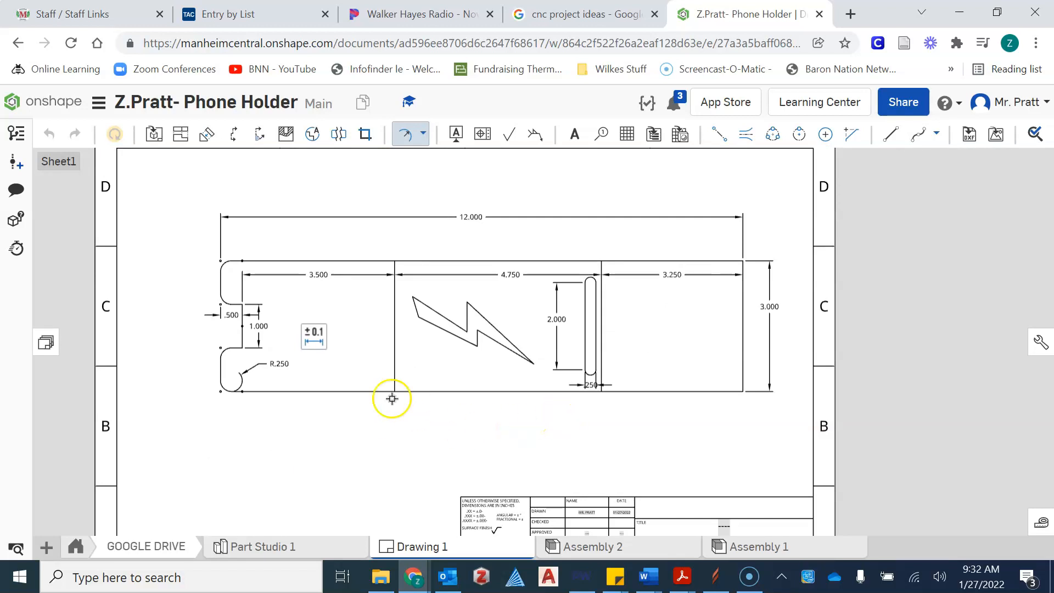
pyautogui.click(573, 383)
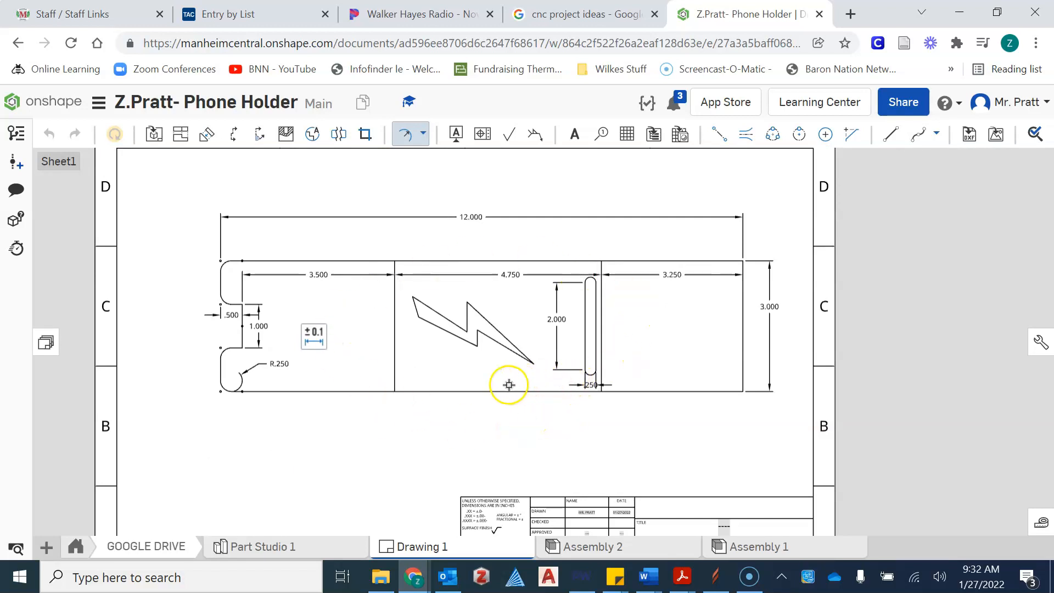
pyautogui.scroll(-2, 365, 332)
pyautogui.moveTo(332, 331)
pyautogui.moveTo(402, 369); pyautogui.dragTo(442, 302, button='middle')
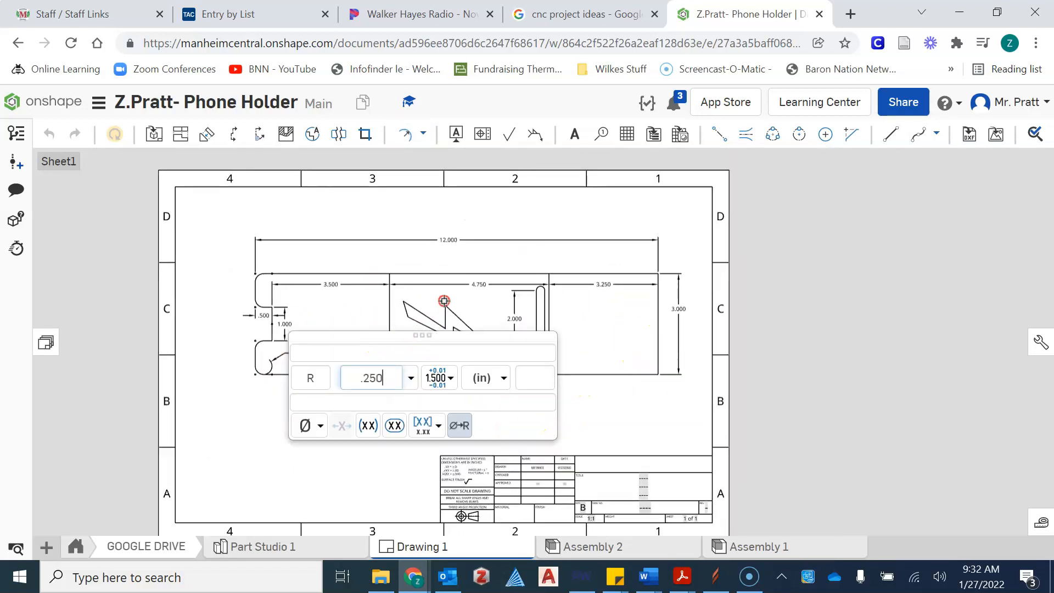
pyautogui.press('Escape')
pyautogui.moveTo(426, 433); pyautogui.dragTo(469, 425, button='middle')
pyautogui.scroll(-2, 470, 425)
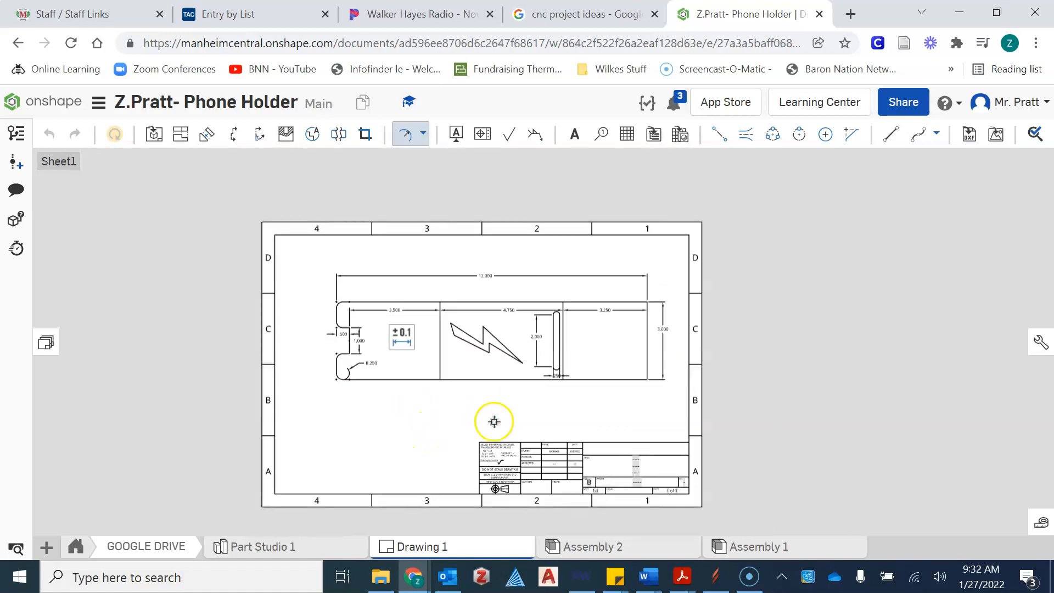
pyautogui.scroll(2, 508, 412)
pyautogui.moveTo(508, 412); pyautogui.dragTo(530, 410, button='middle')
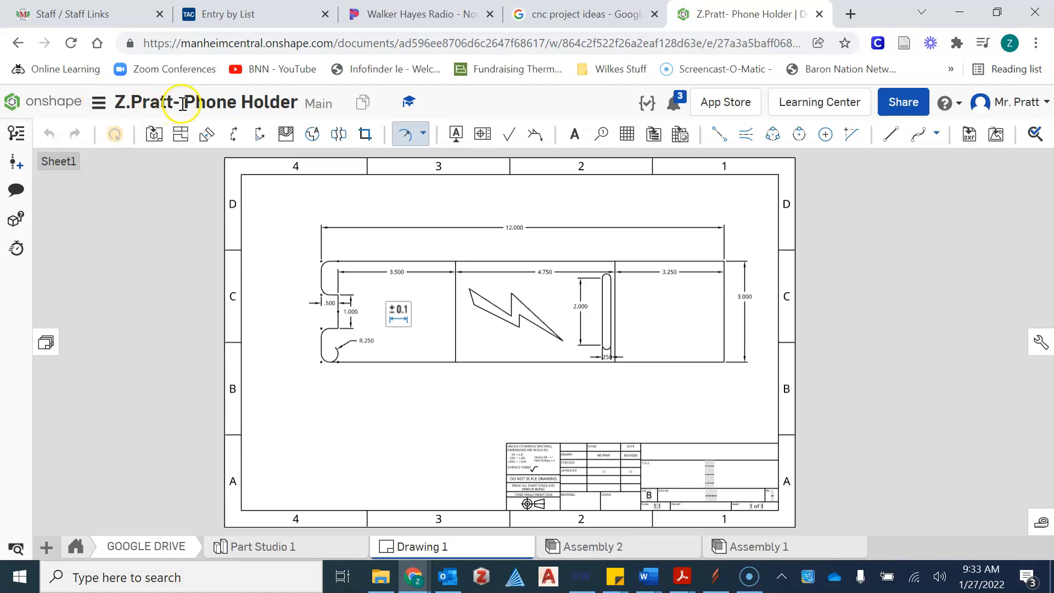
# Step: Generate the print-ready version of the drawing sheet and start printing it
pyautogui.click(99, 105)
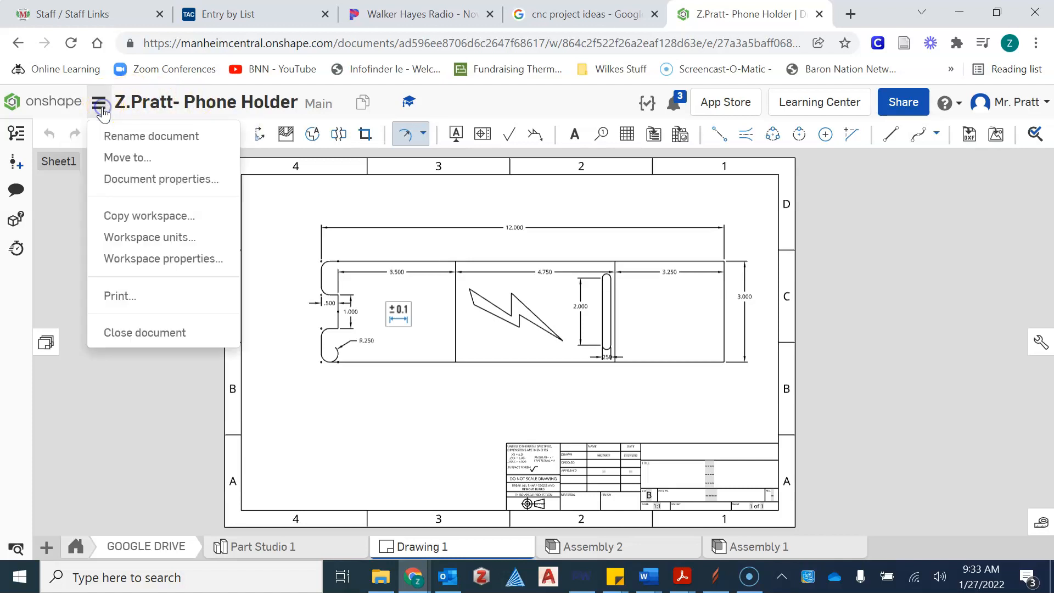
pyautogui.click(146, 297)
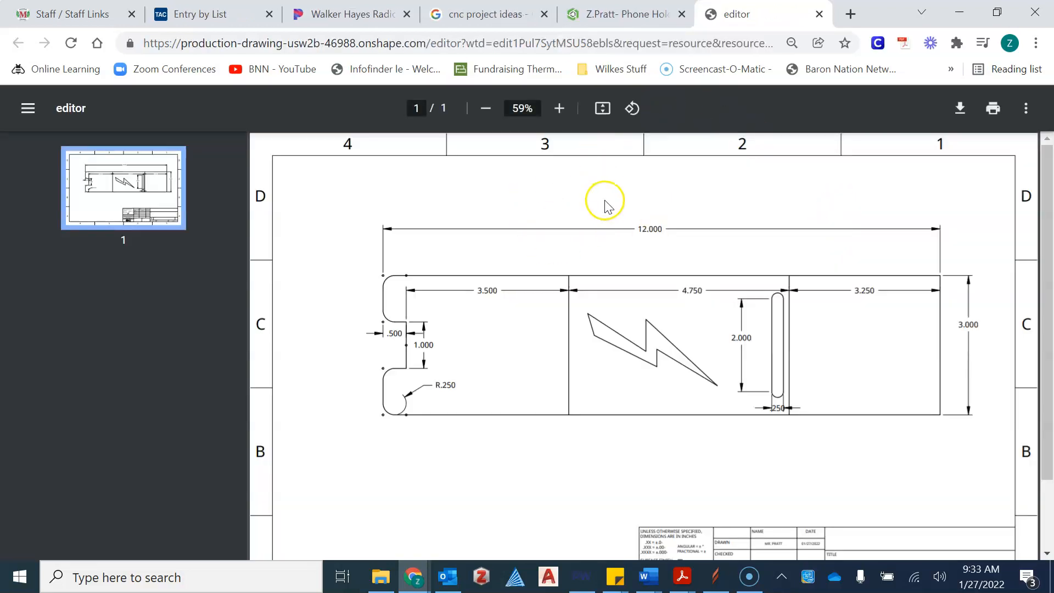
pyautogui.click(993, 109)
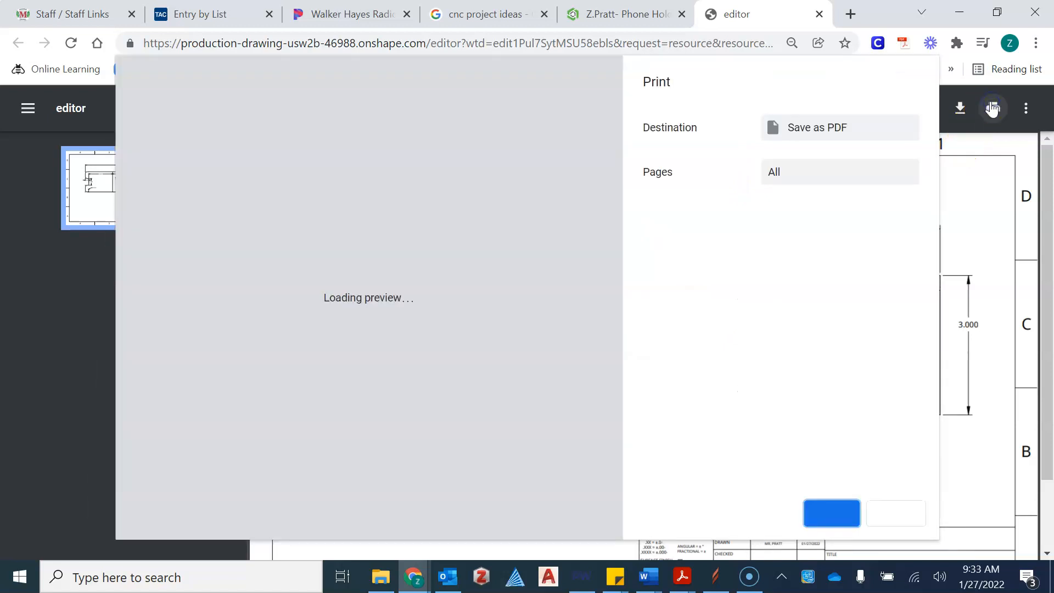